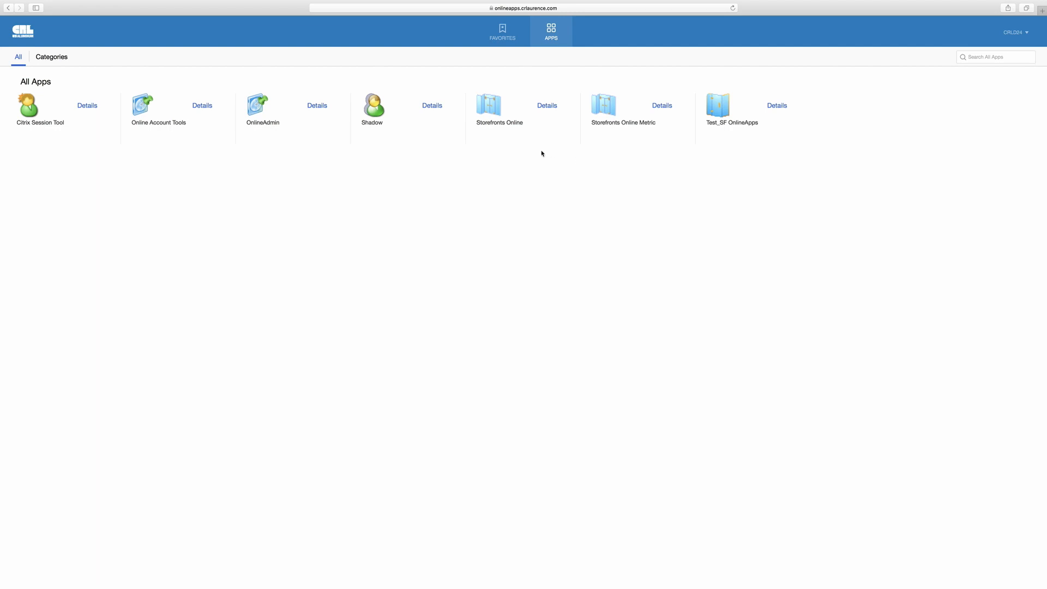
Launch Storefronts Online and create a new storefront.
click(495, 126)
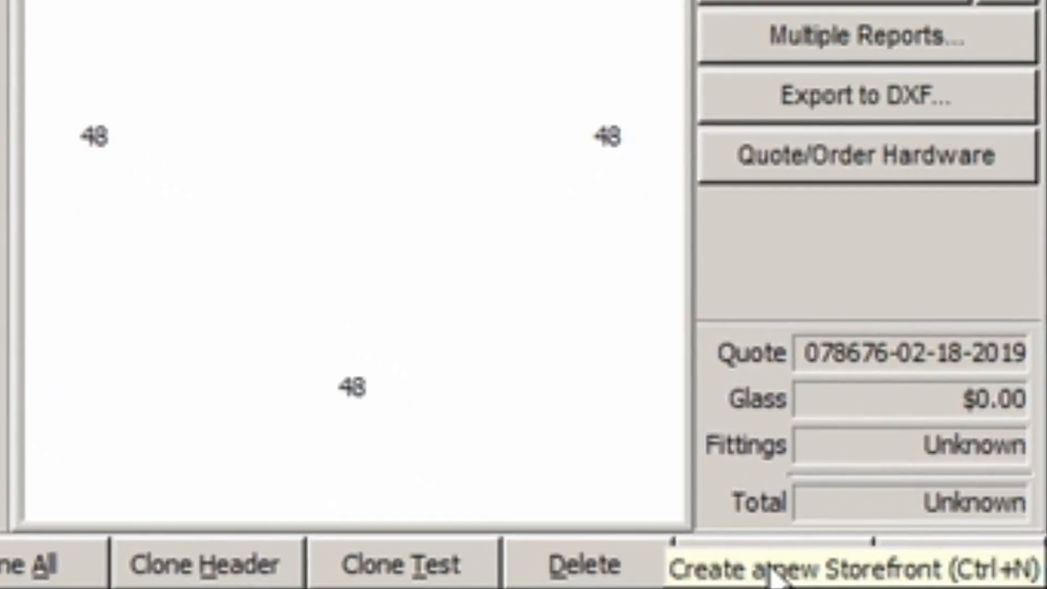
click(799, 573)
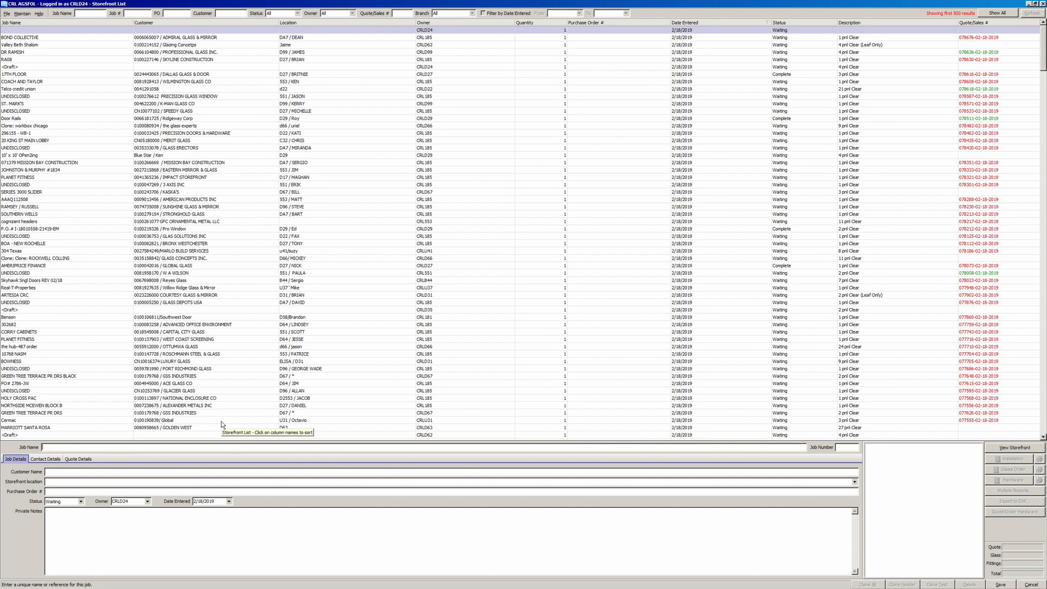
Name the job "Tower Plaza", fill in the customer name, and open the storefront for editing.
text(Tower Plaza)
key(Tab)
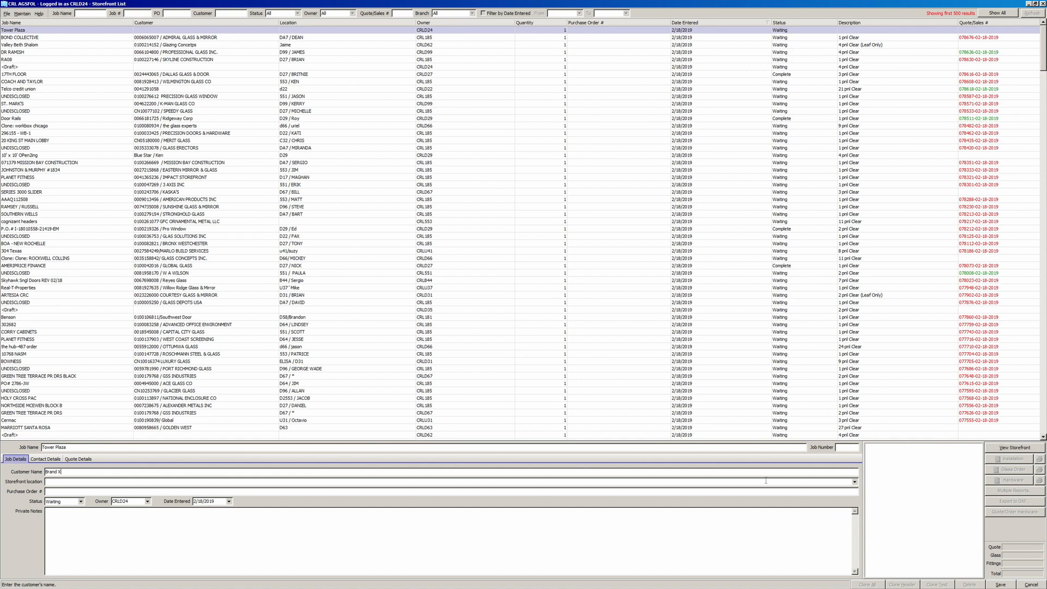
click(1016, 448)
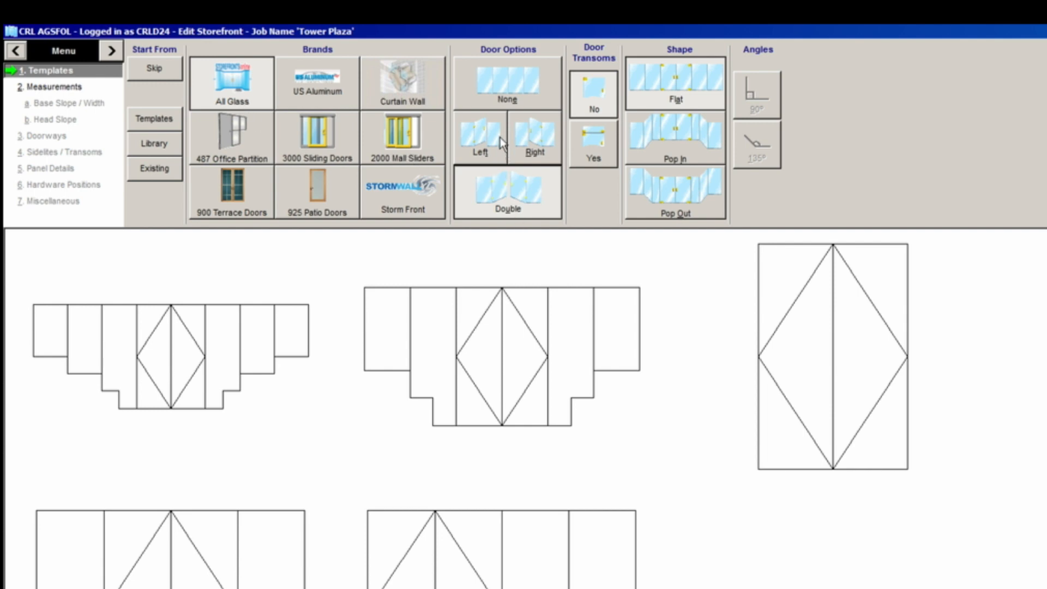
Preview the All Glass templates for each door option, with and without door transoms, and in the Pop In and Pop Out shapes.
click(508, 102)
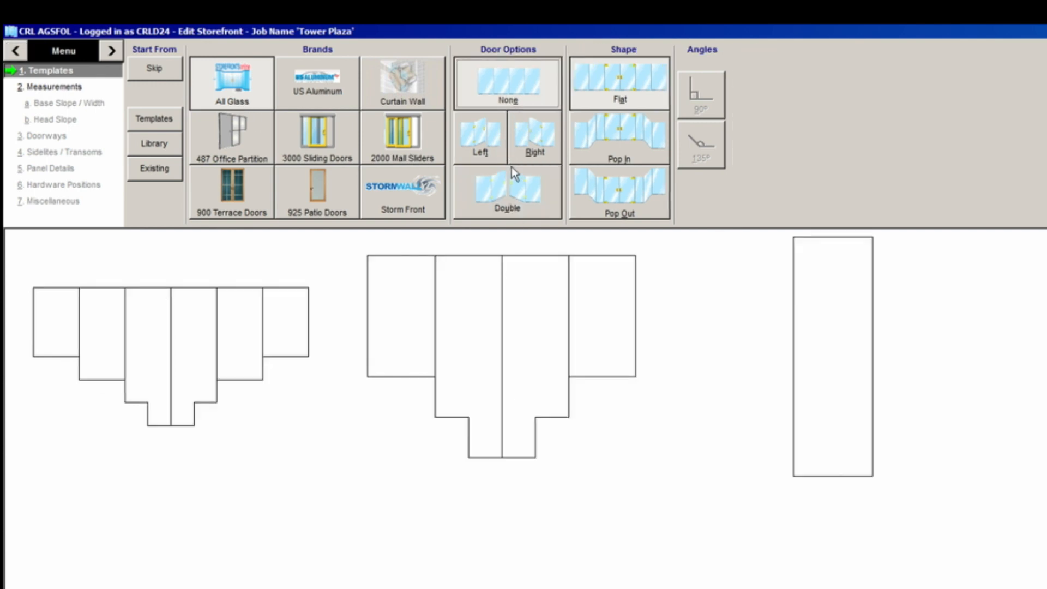
click(482, 161)
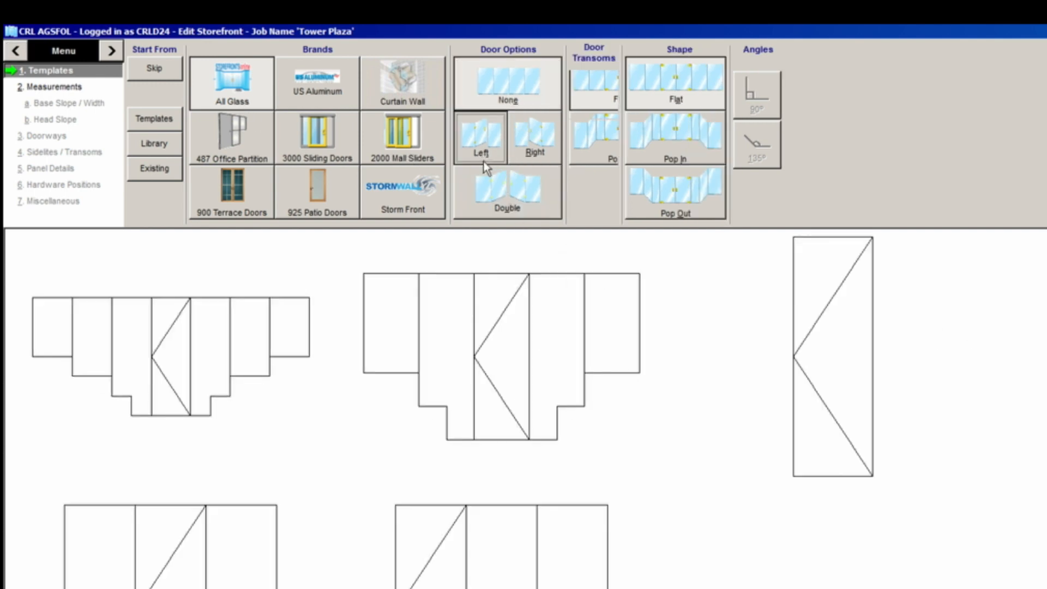
click(519, 146)
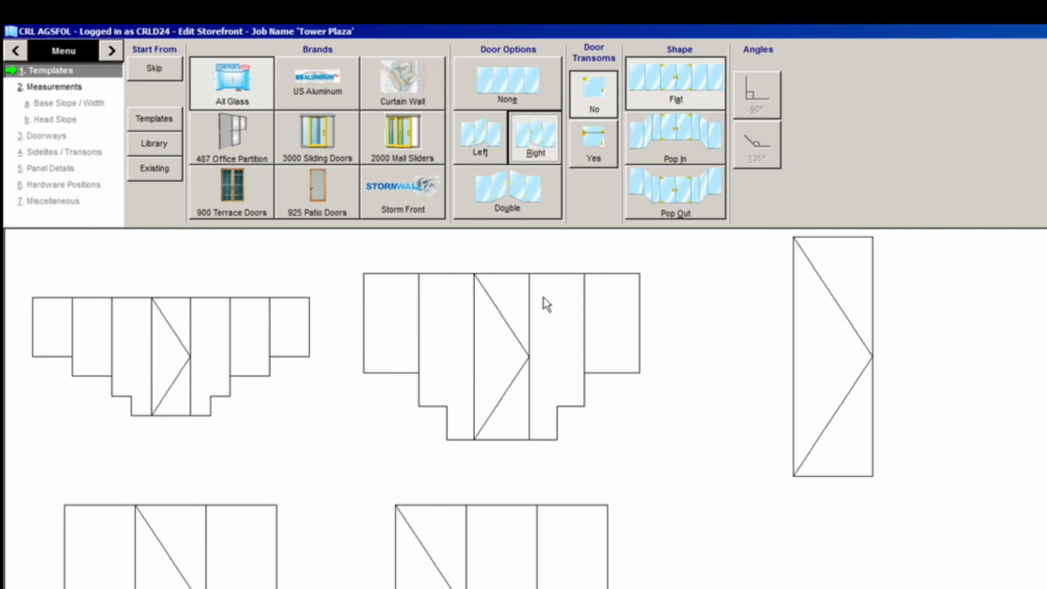
click(516, 205)
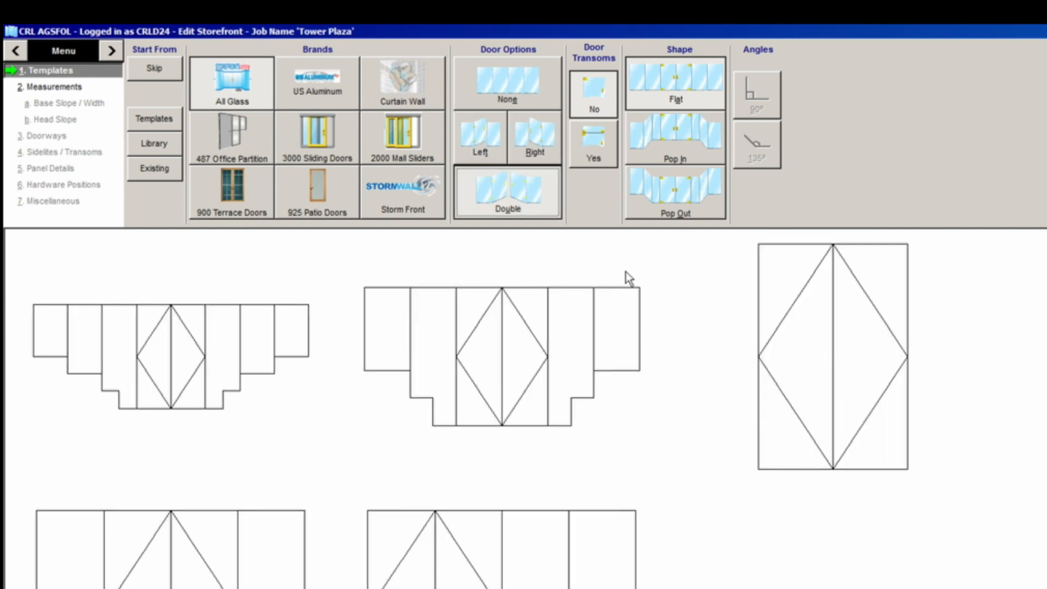
click(589, 146)
click(585, 101)
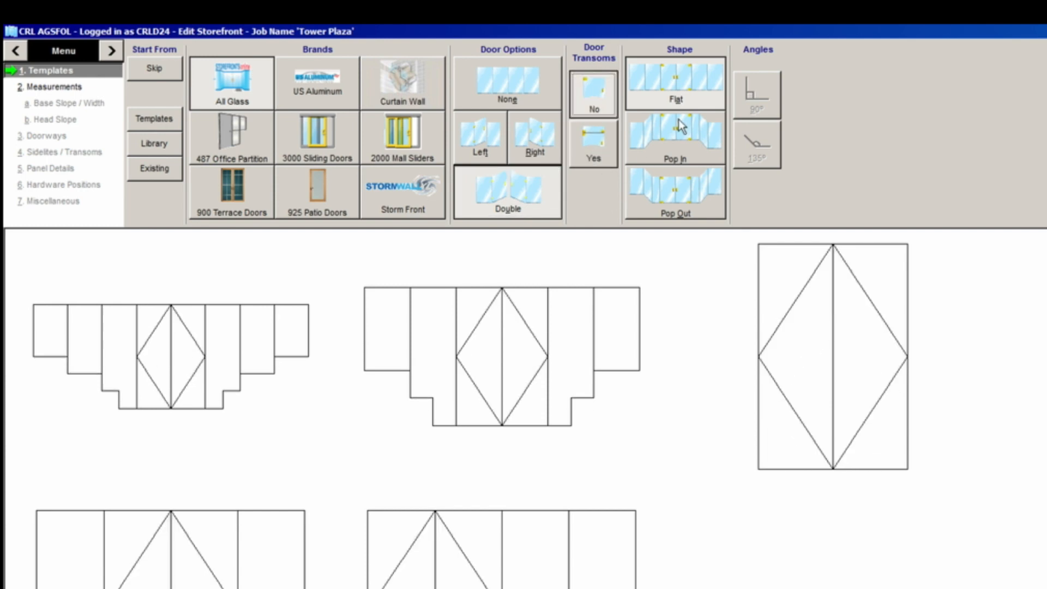
click(678, 139)
click(670, 201)
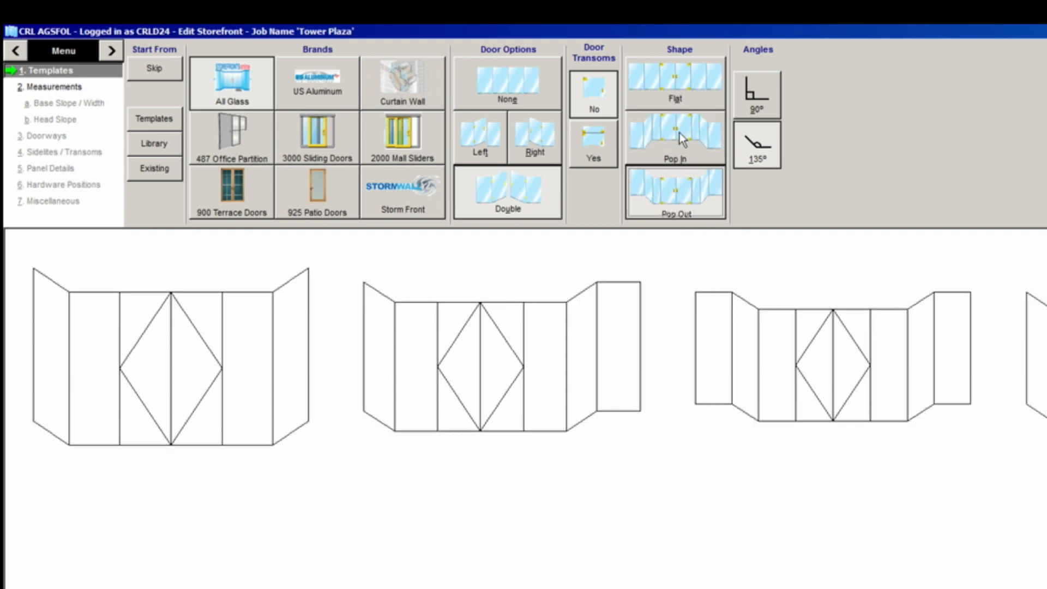
Choose the flat three-panel template with double doors and a single sidelite to their right.
click(677, 109)
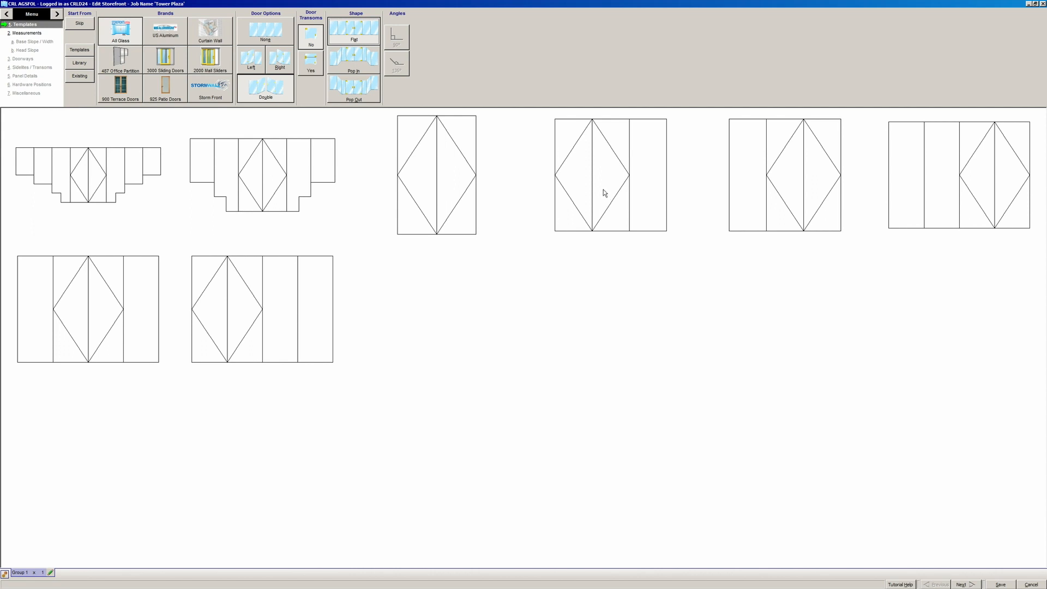
click(617, 220)
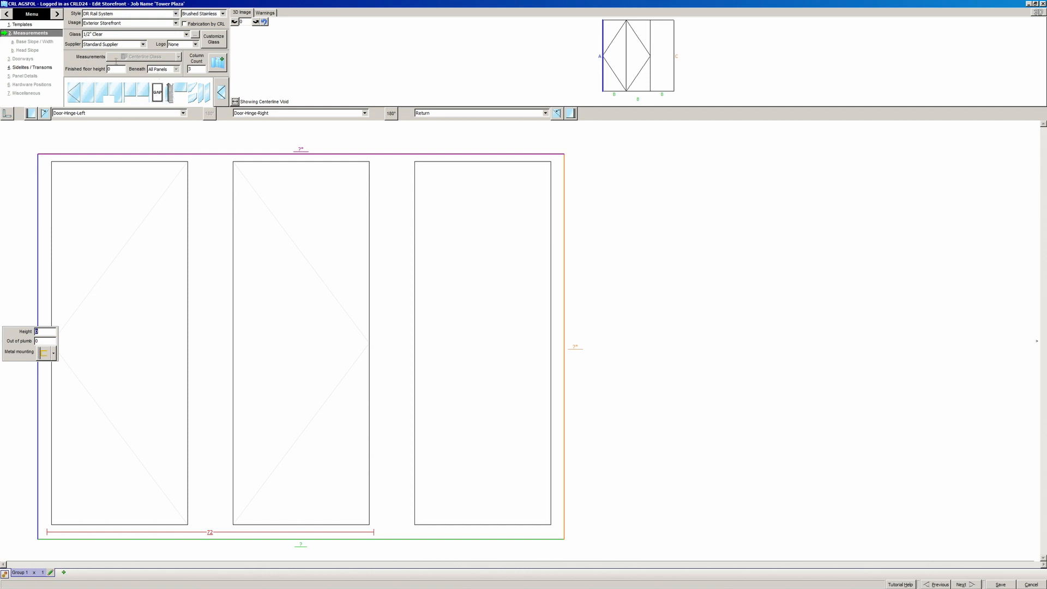
Set the style to DR Rail System, the finish to Brushed Stainless and the glass to 1/2" Clear.
click(176, 14)
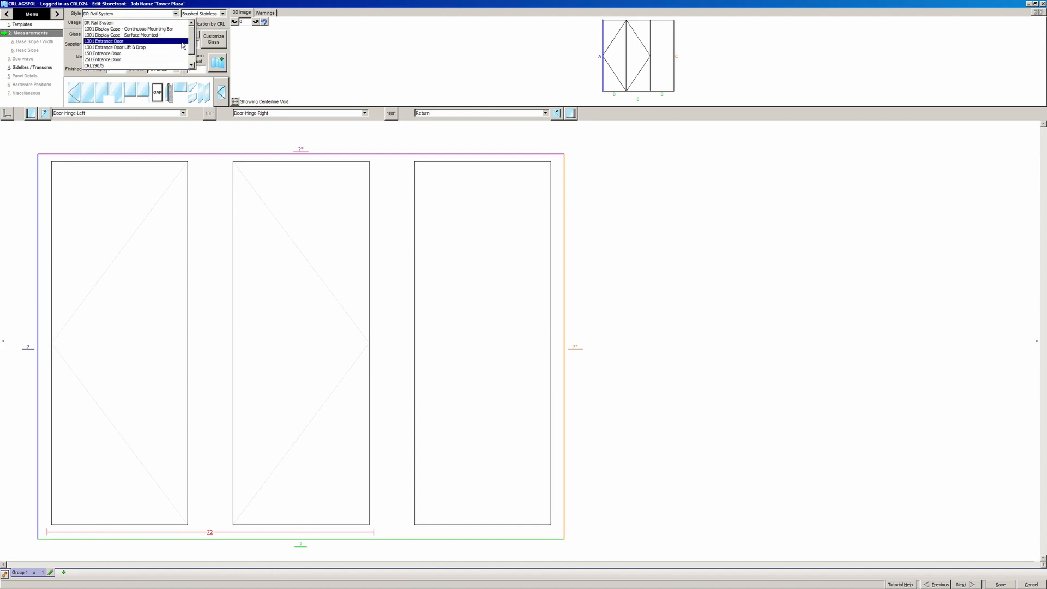
click(114, 23)
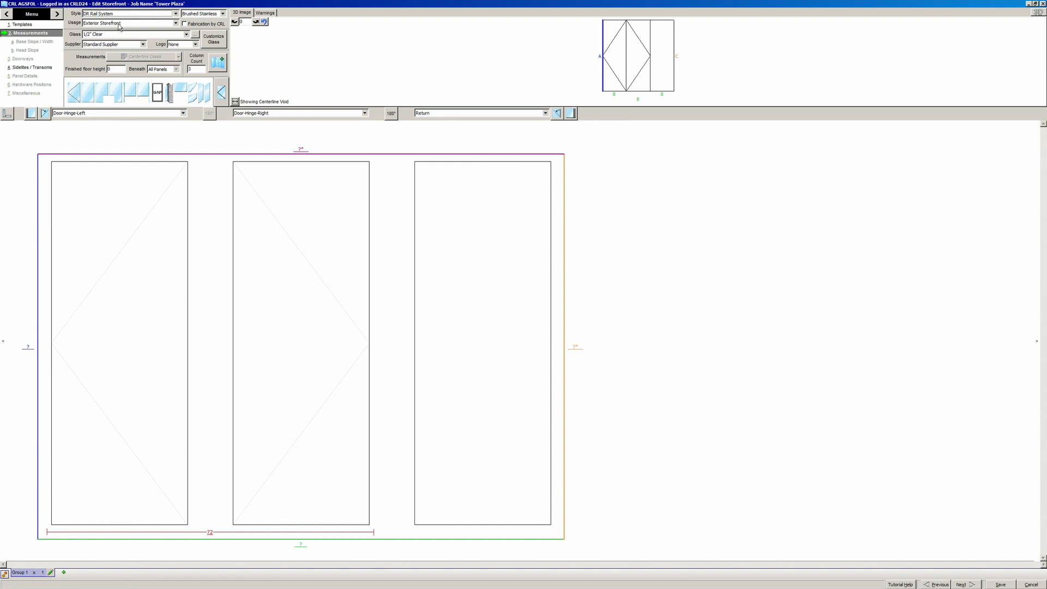
click(223, 14)
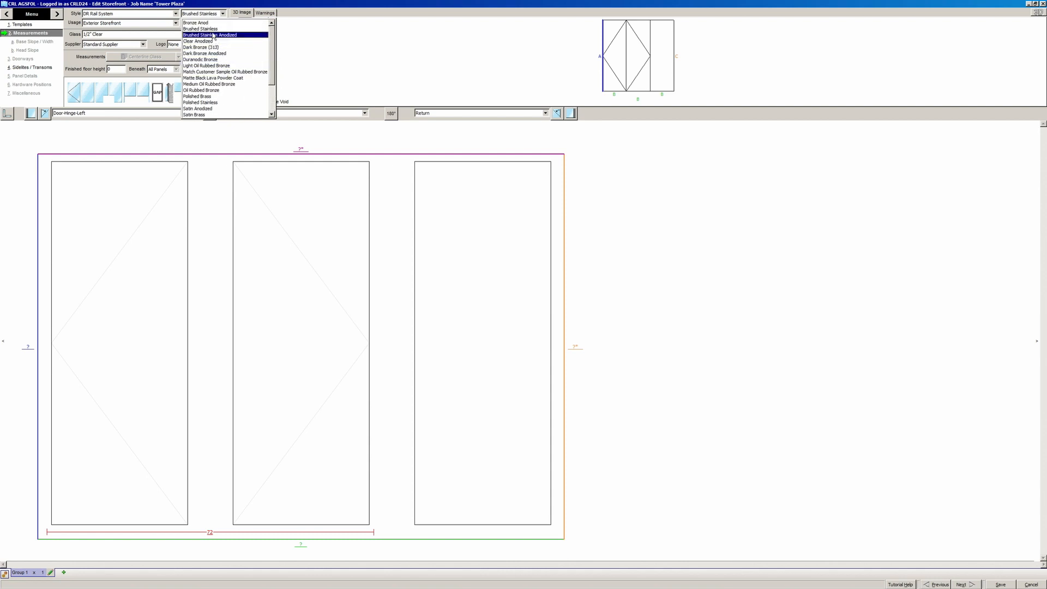
click(213, 34)
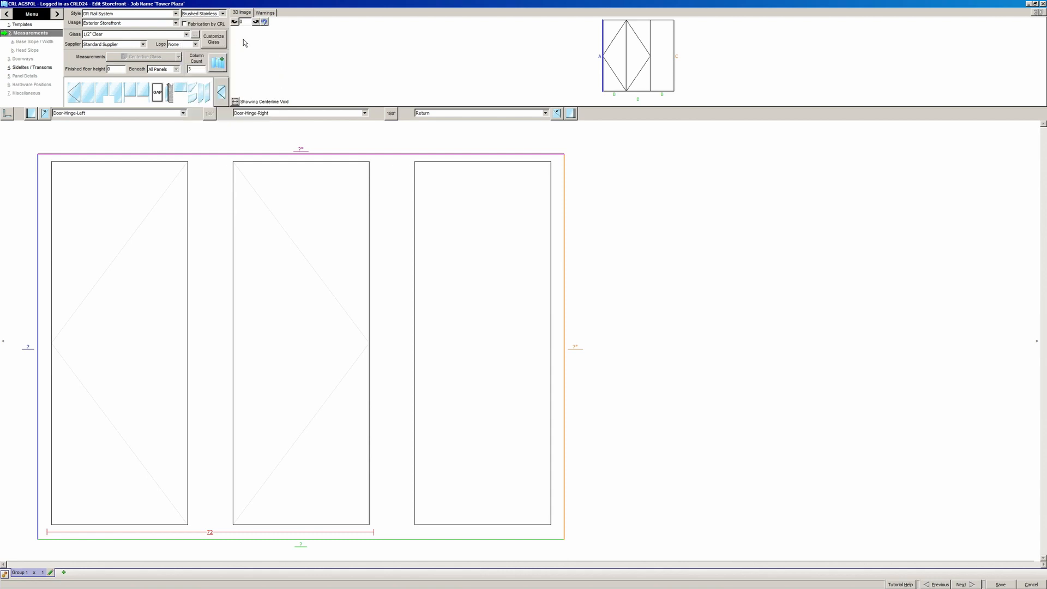
click(186, 33)
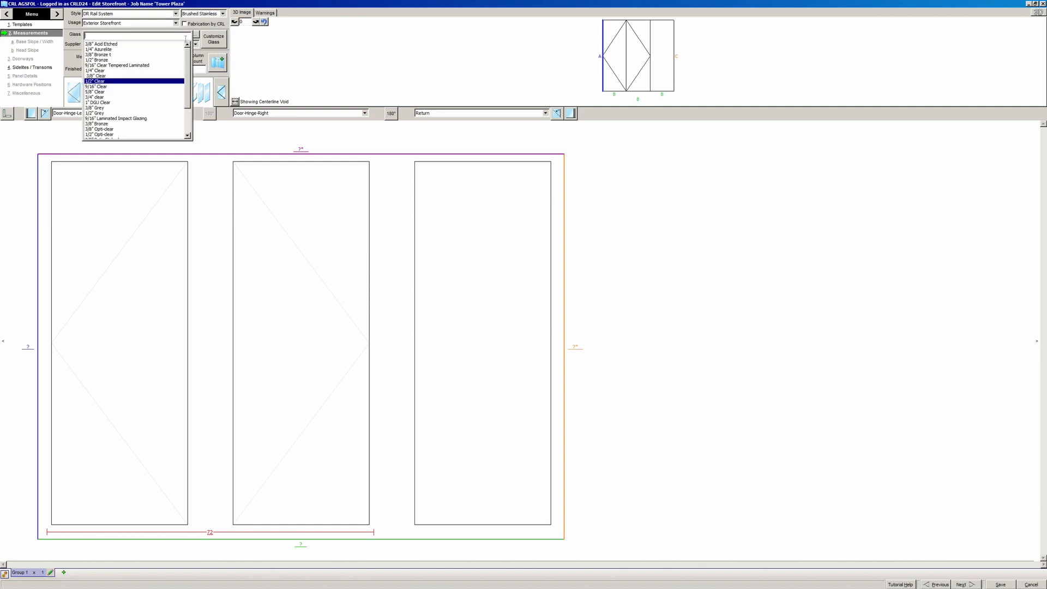
click(106, 81)
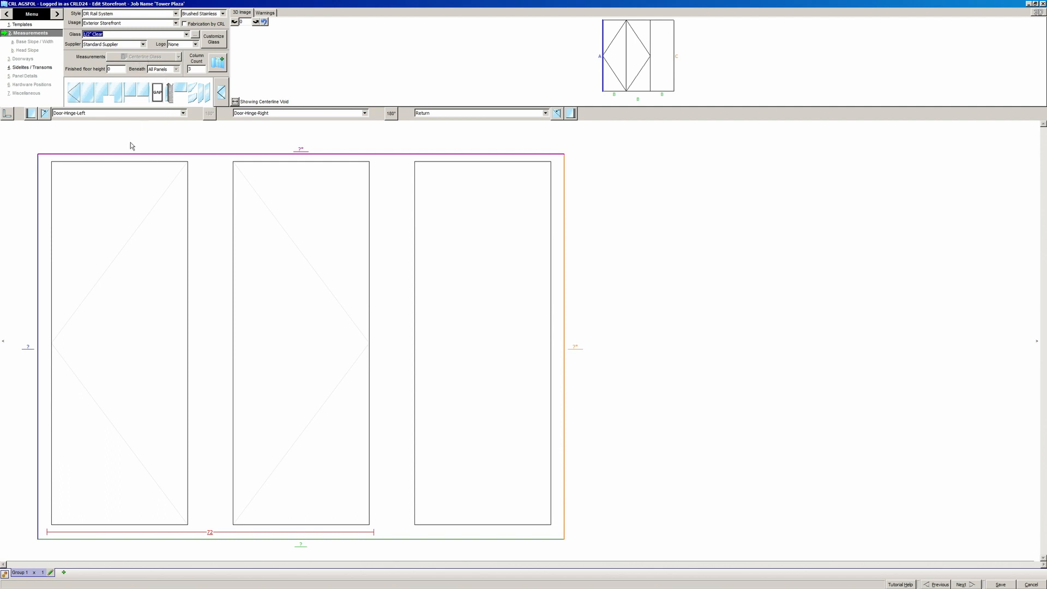
Set the opening's height to 144 and its base width to 108.
click(28, 347)
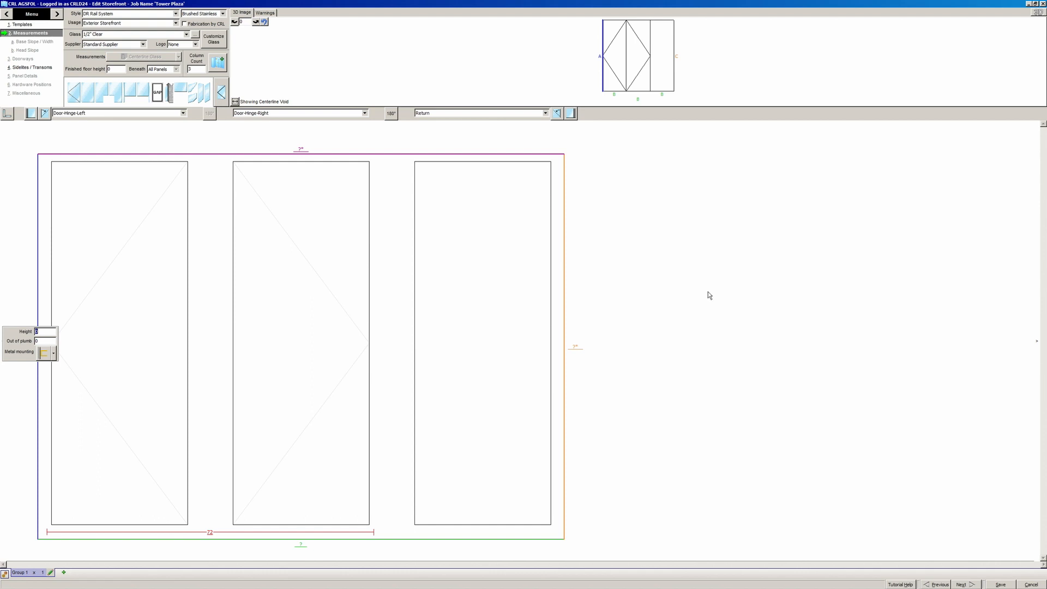
text(144)
key(Tab)
key(Tab)
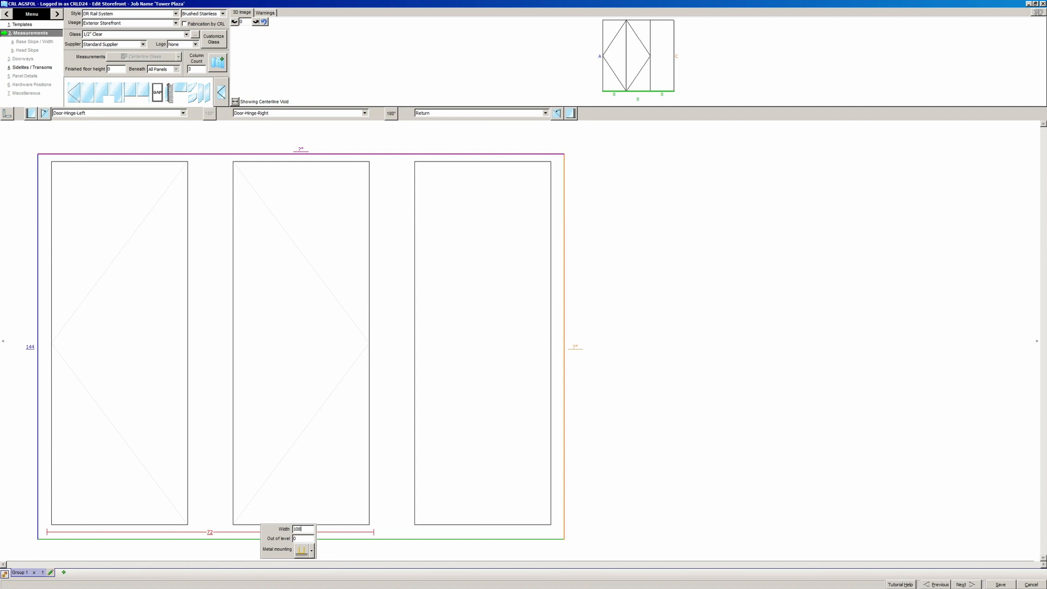
key(Return)
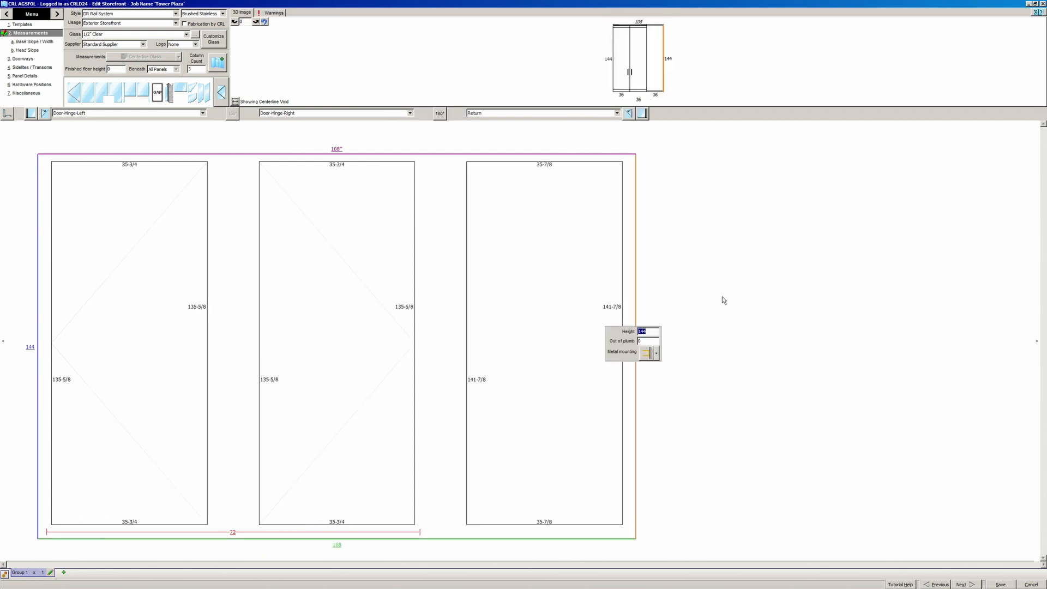
key(Return)
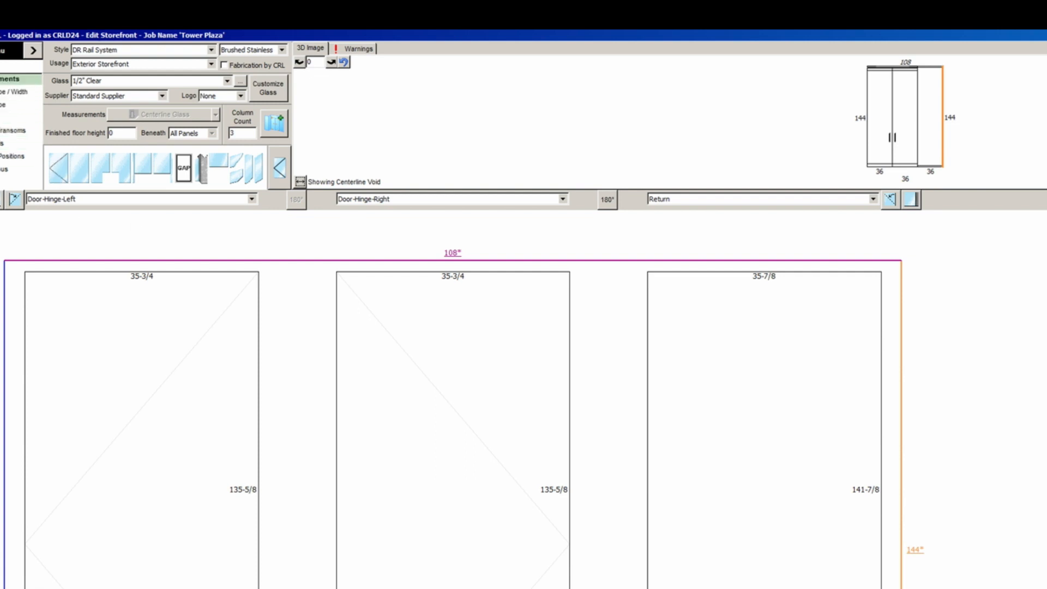
Review the panel warnings and set the opening's height to 96.
click(360, 49)
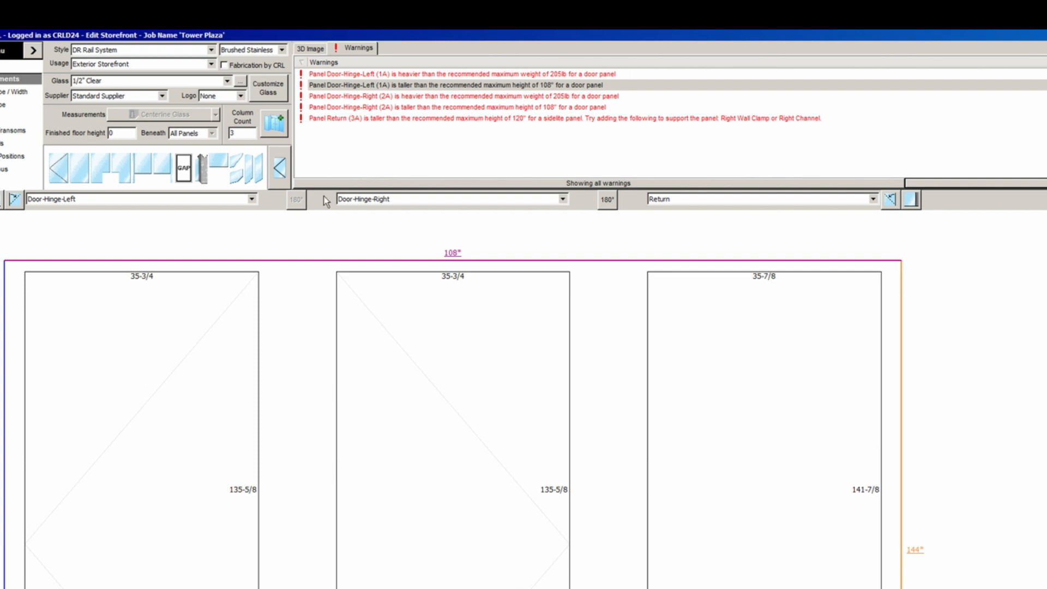
click(36, 577)
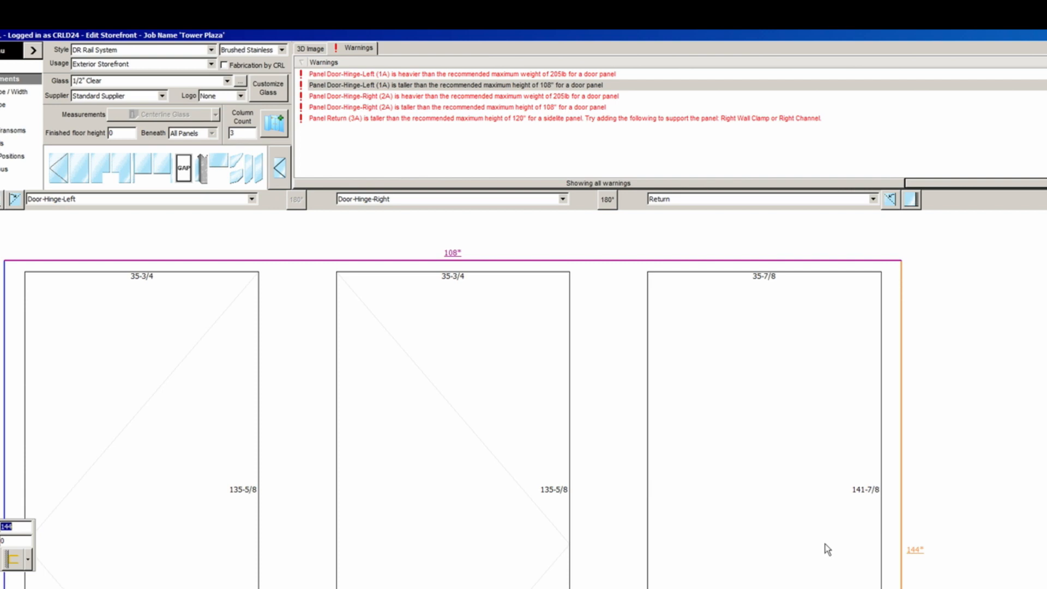
text(96)
key(Tab)
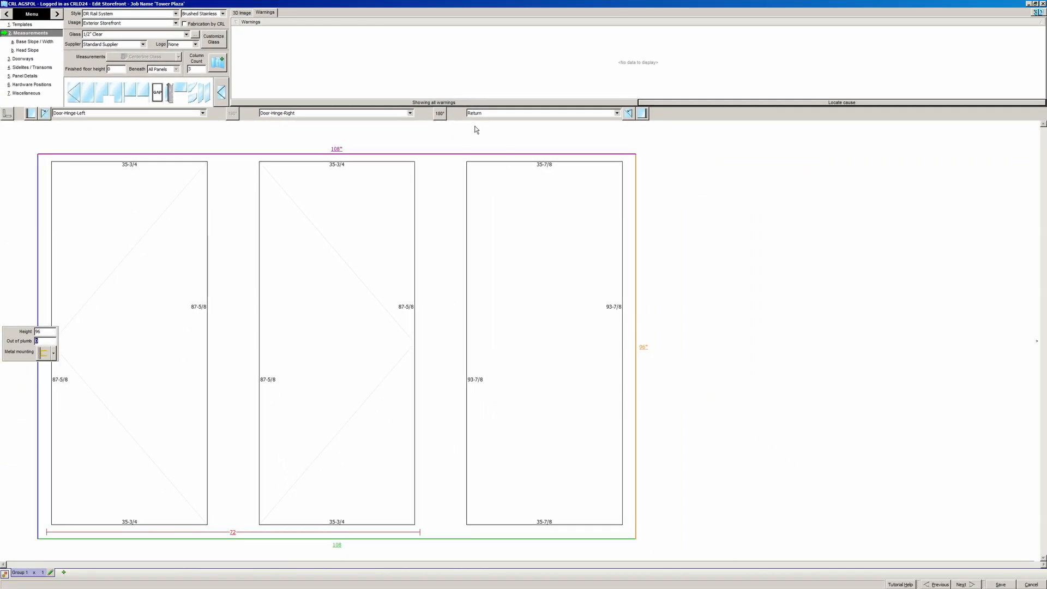
click(716, 202)
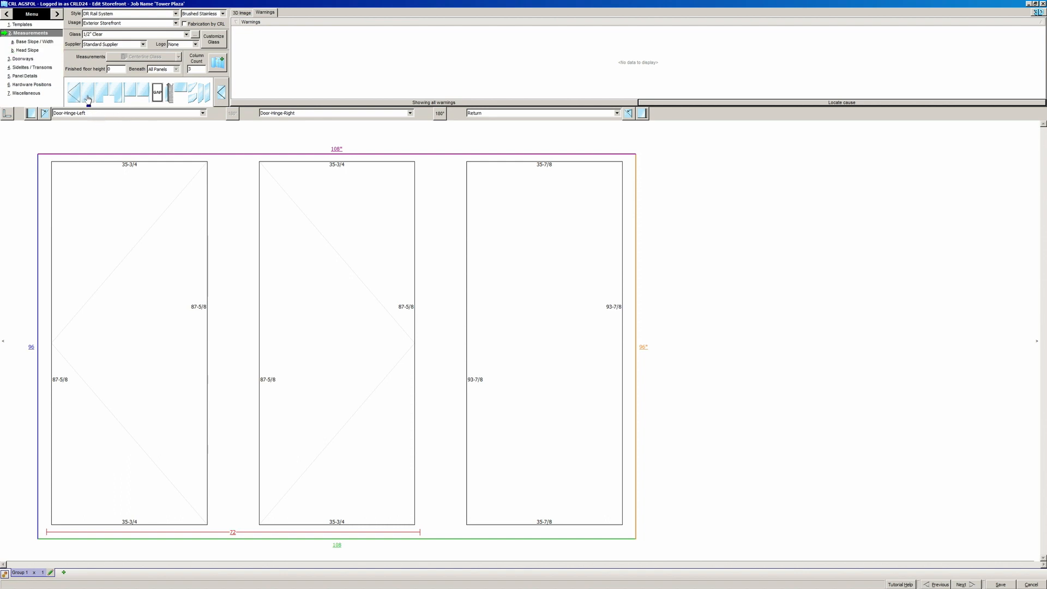
Add a sidelite panel to the left of the double doors and set the opening's base width to 144.
drag(88, 98, 47, 196)
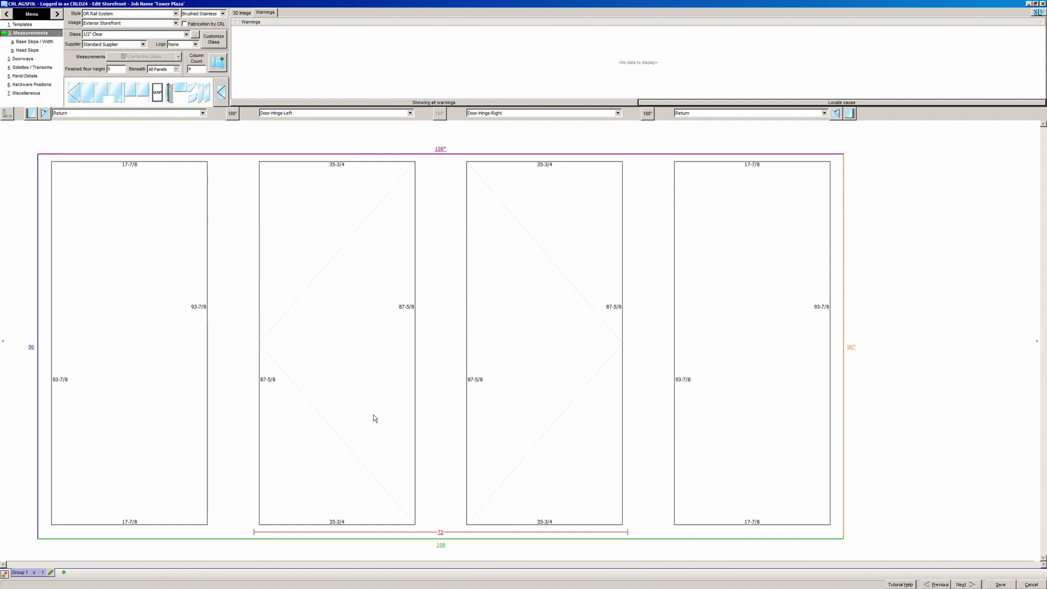
click(242, 13)
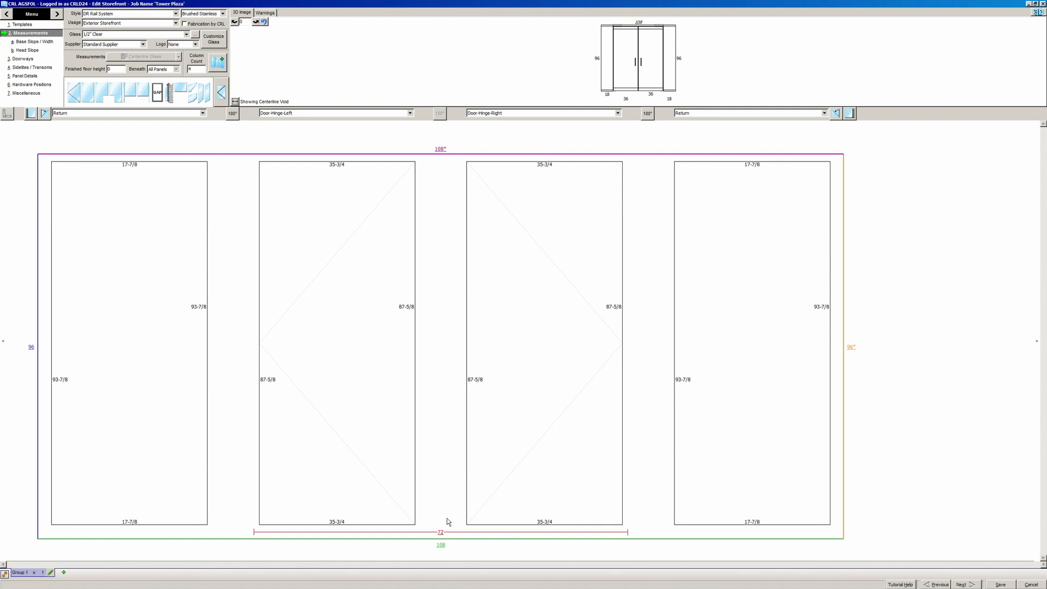
click(443, 549)
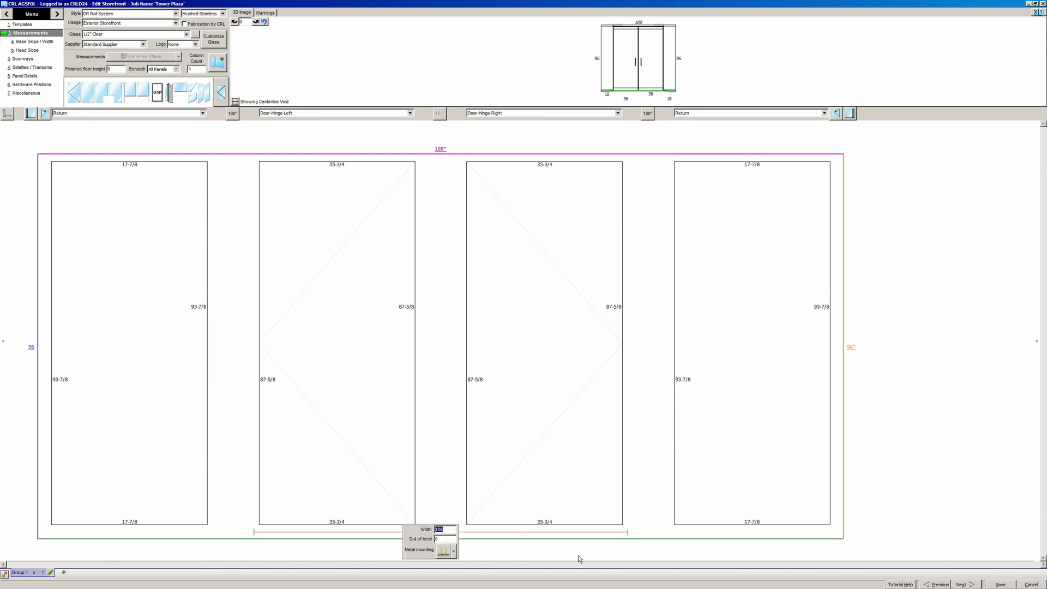
text(144)
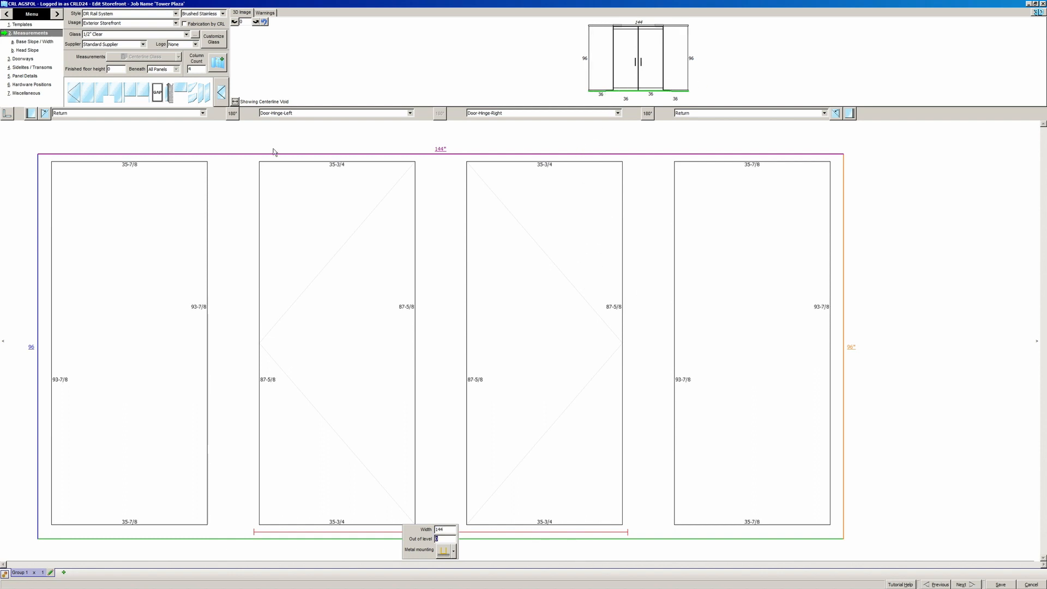
Open the doorway settings, try the A/P door style, and set the door style back to P.
click(23, 59)
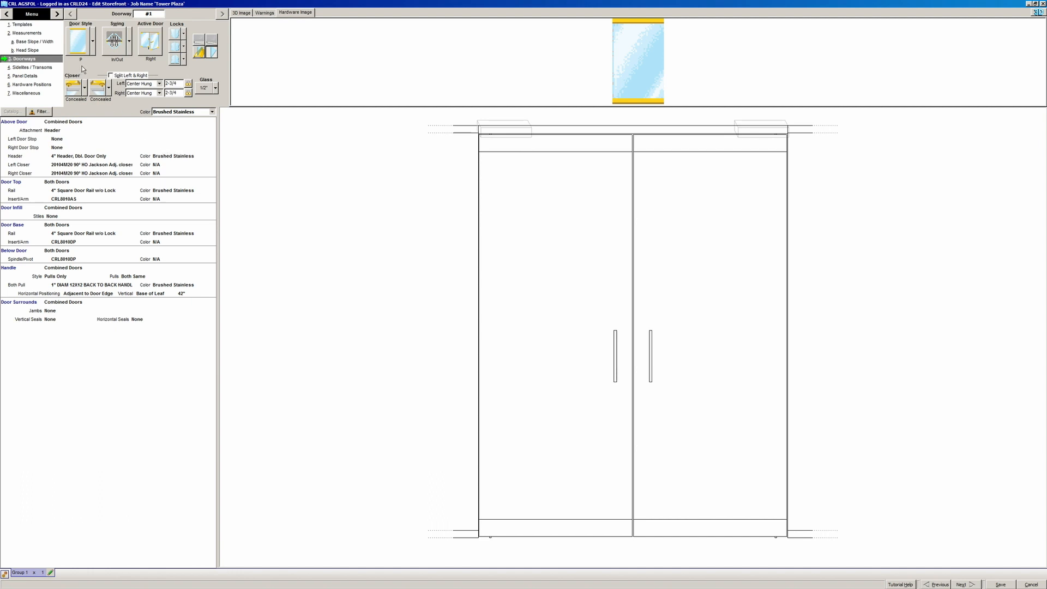
click(92, 48)
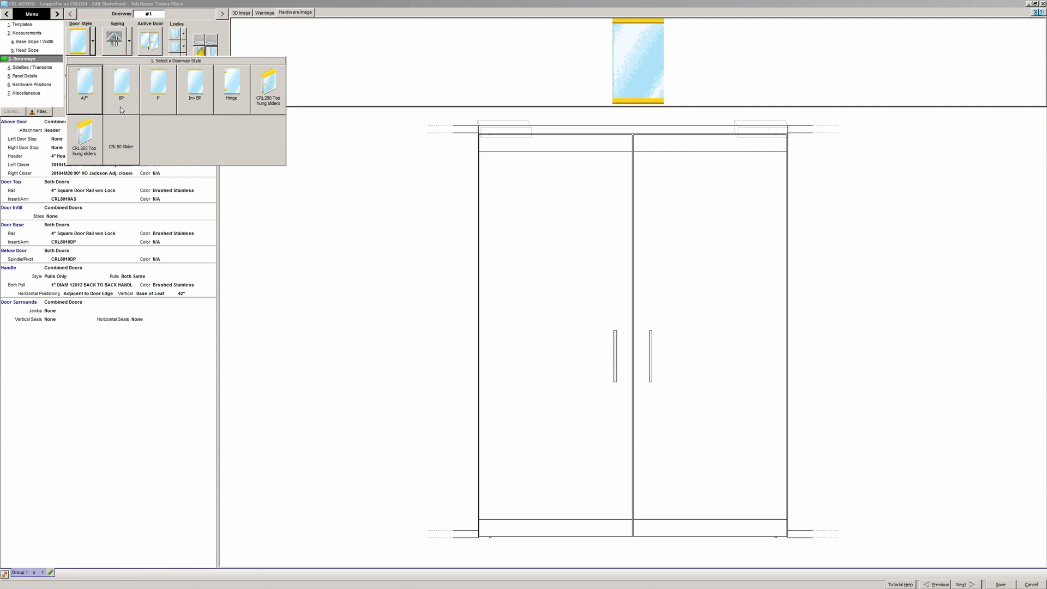
click(79, 91)
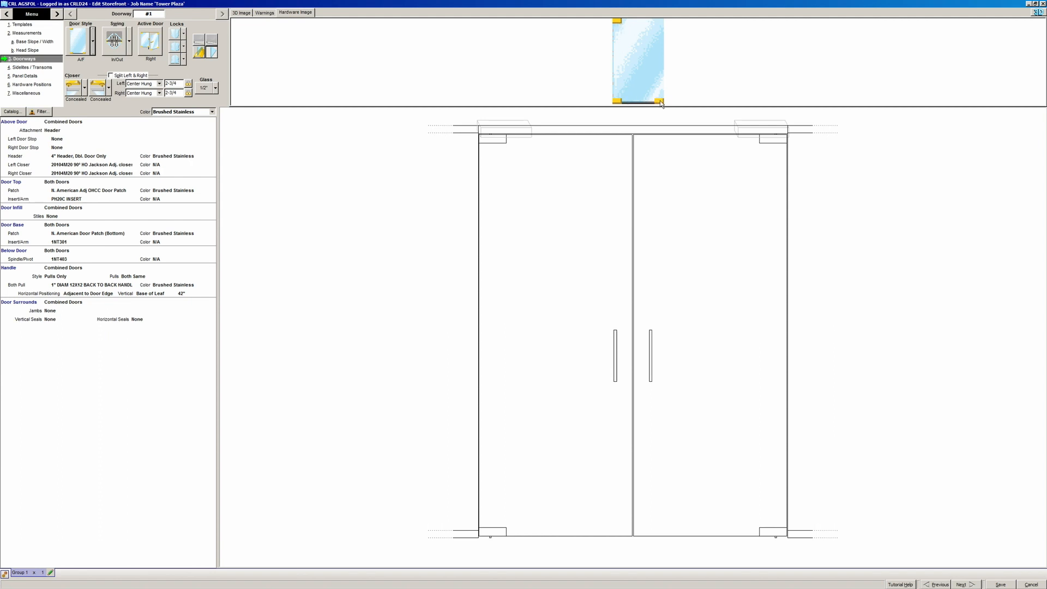
click(93, 44)
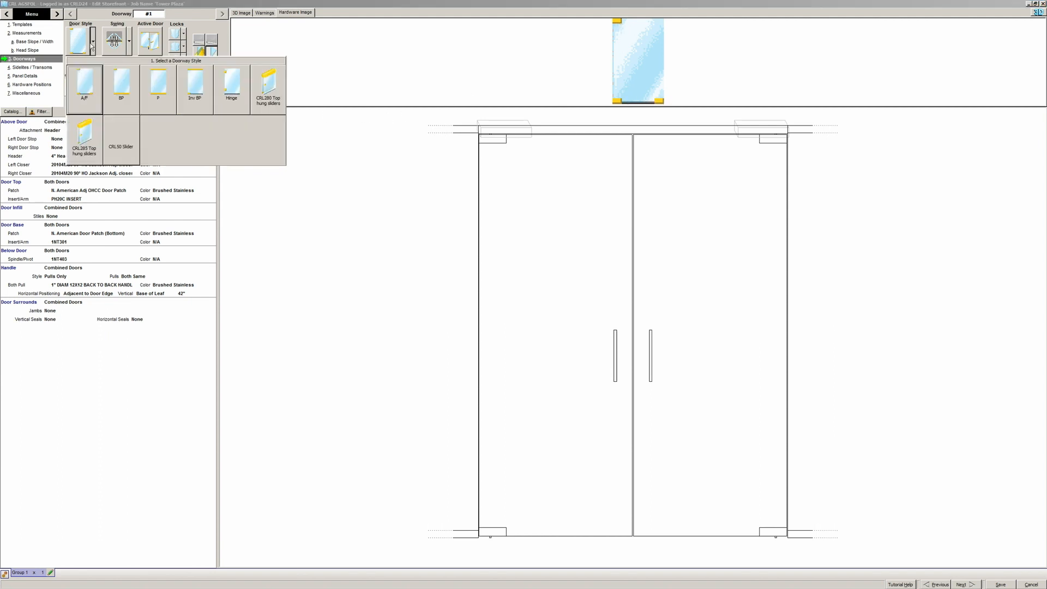
click(148, 96)
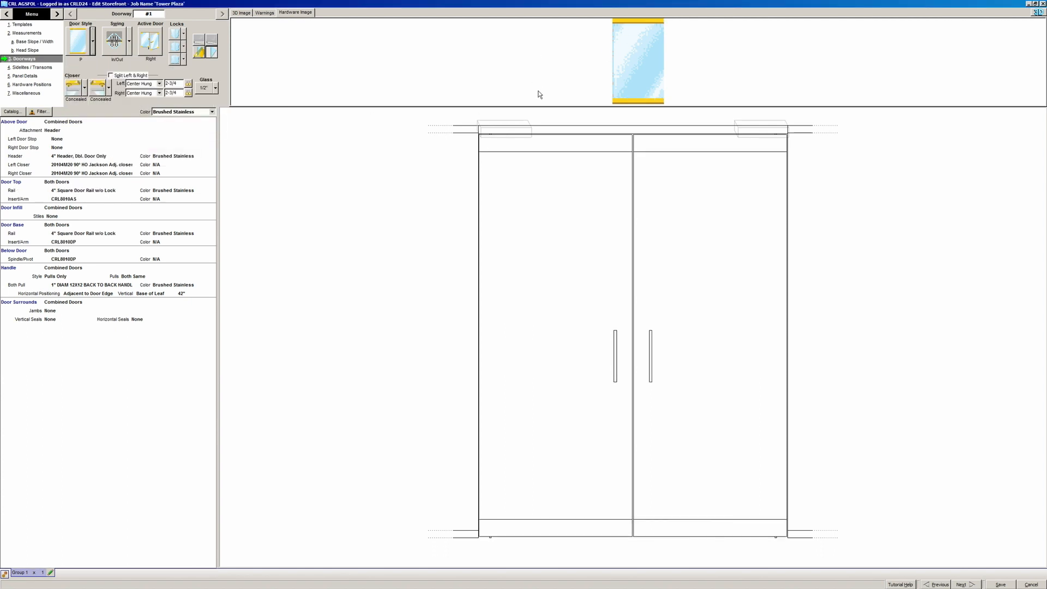
Keep the doors' swing at In/Out and add locks at the base of both doors.
click(130, 44)
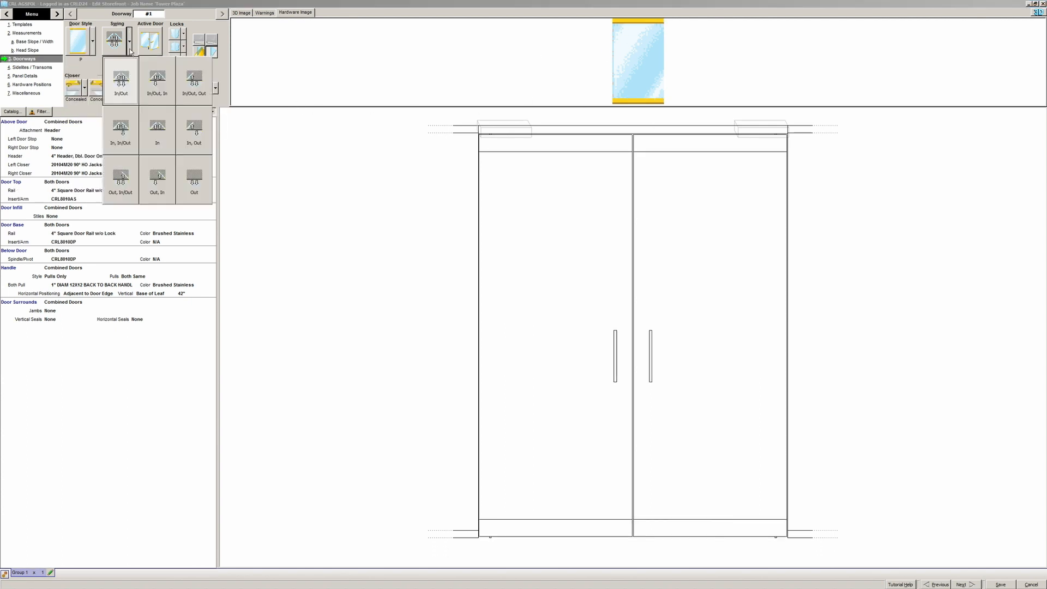
click(121, 88)
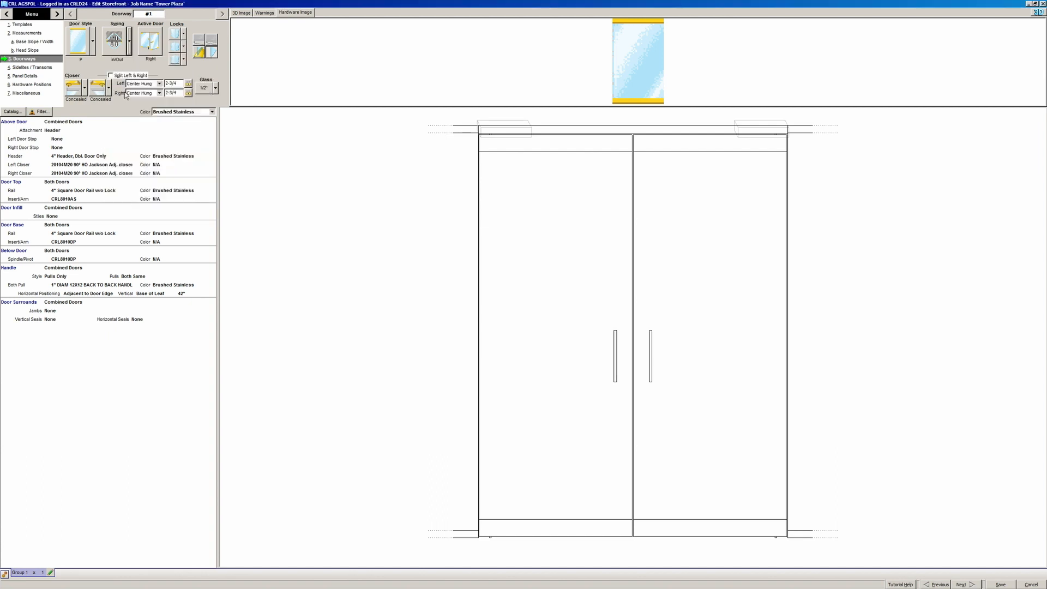
click(184, 34)
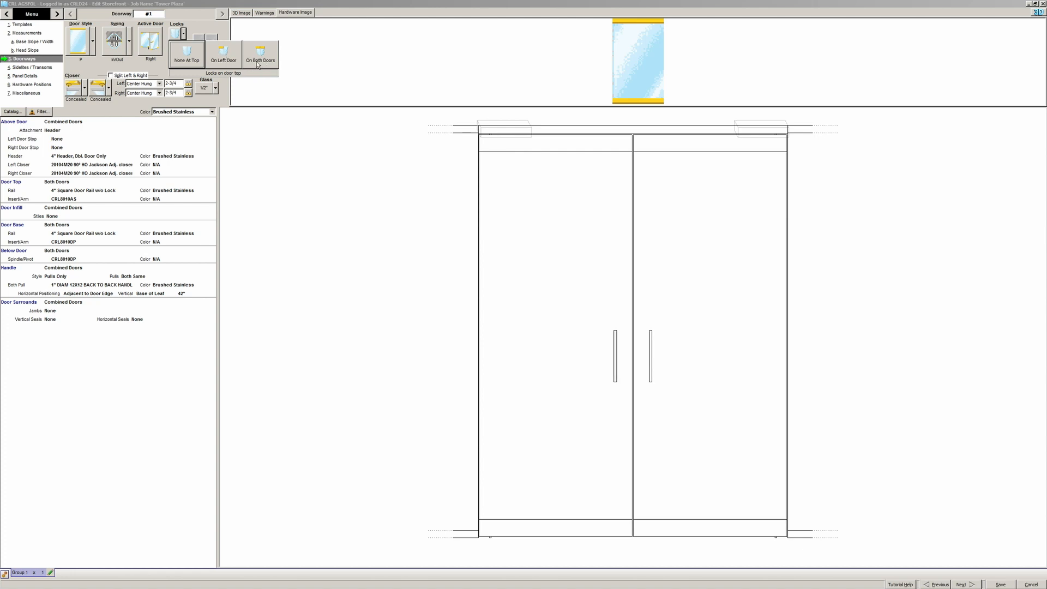
click(201, 28)
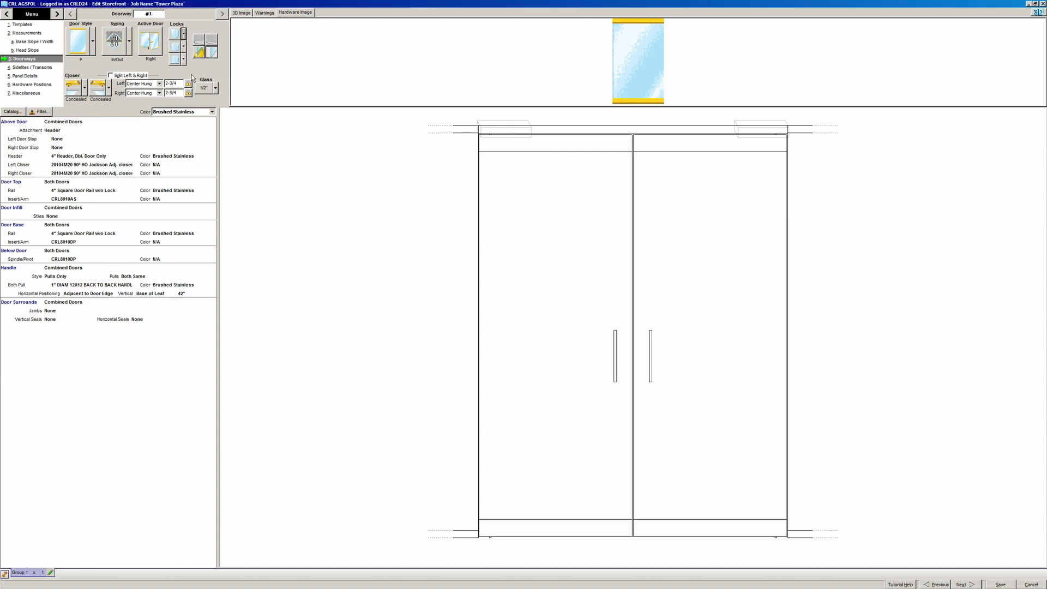
click(184, 59)
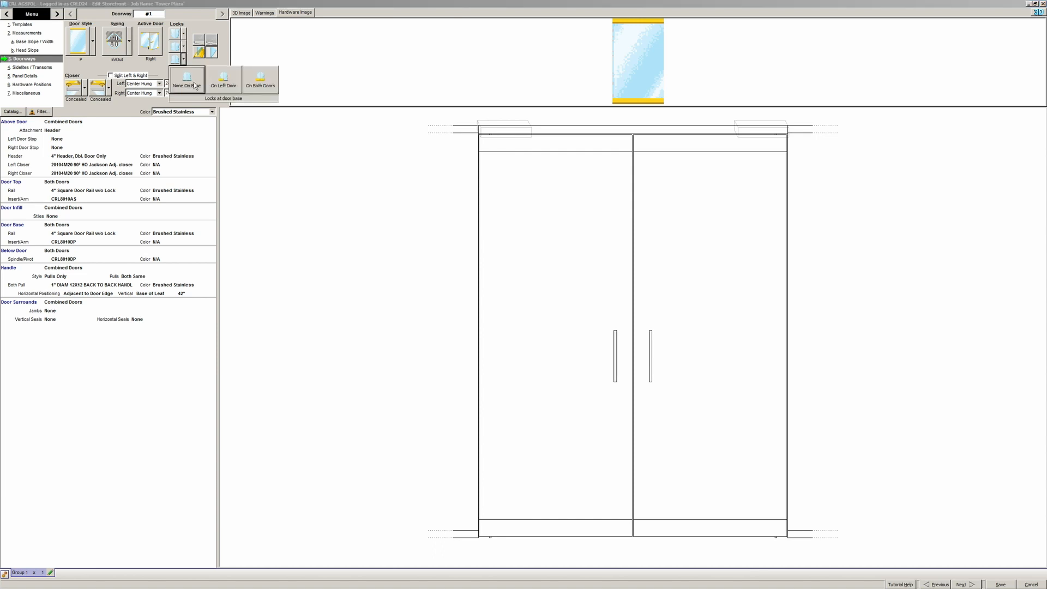
click(252, 87)
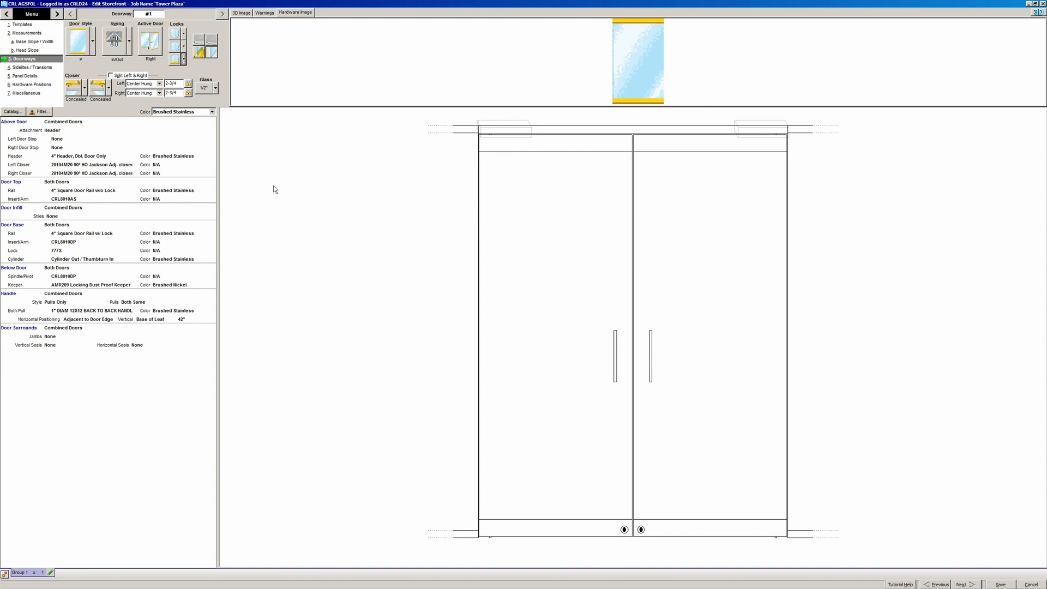
Set the door closers to Floor and the header to NH2 Header, Dbl. Door Stock.
click(85, 88)
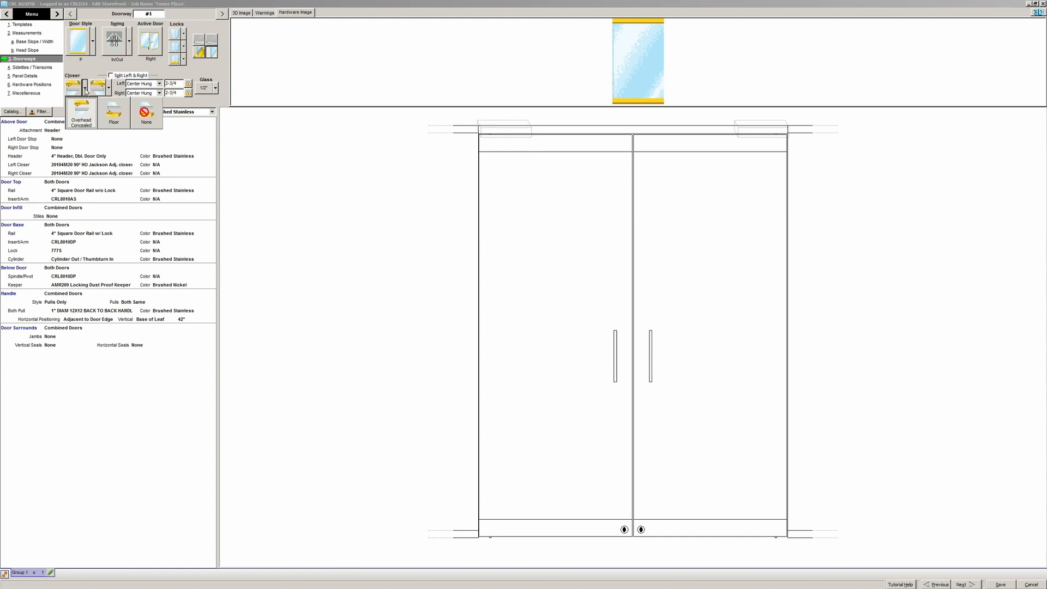
click(114, 115)
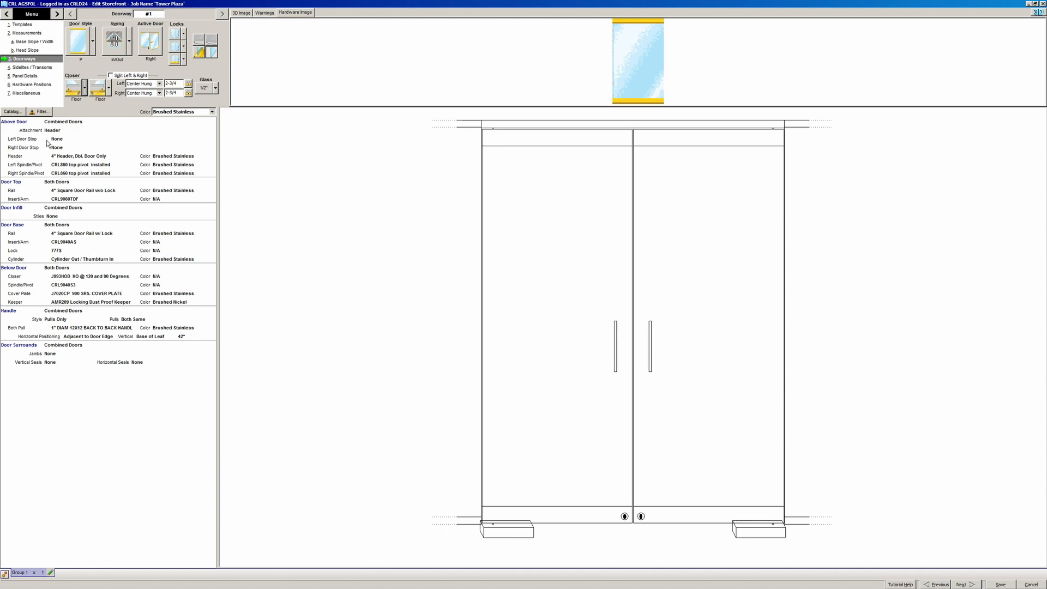
click(91, 159)
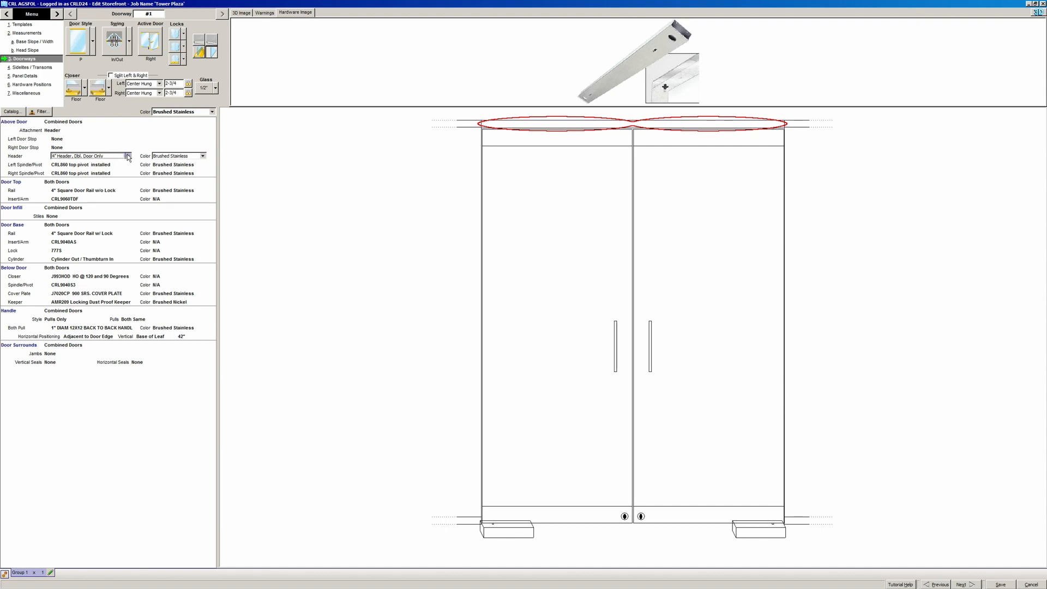
click(127, 156)
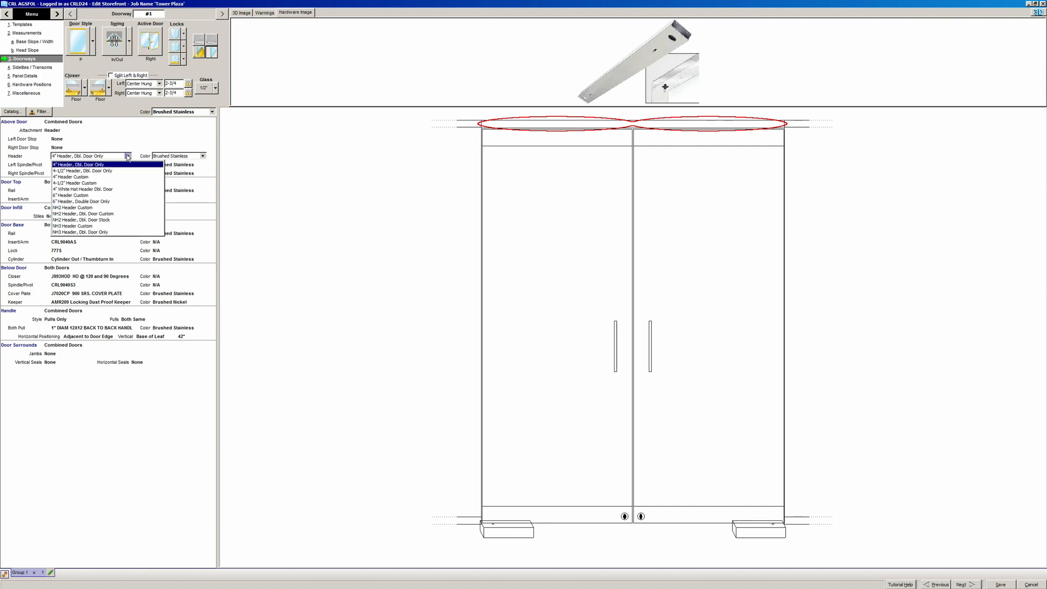
click(110, 220)
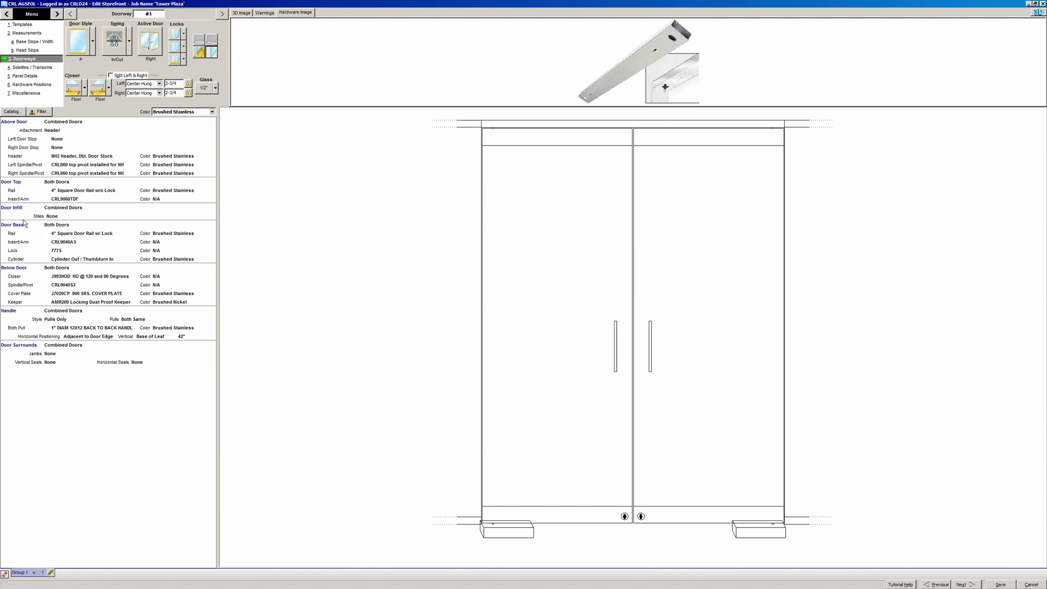
Set the base rail of both doors to 10" Square Door Rail w/ Lock.
click(88, 234)
click(128, 233)
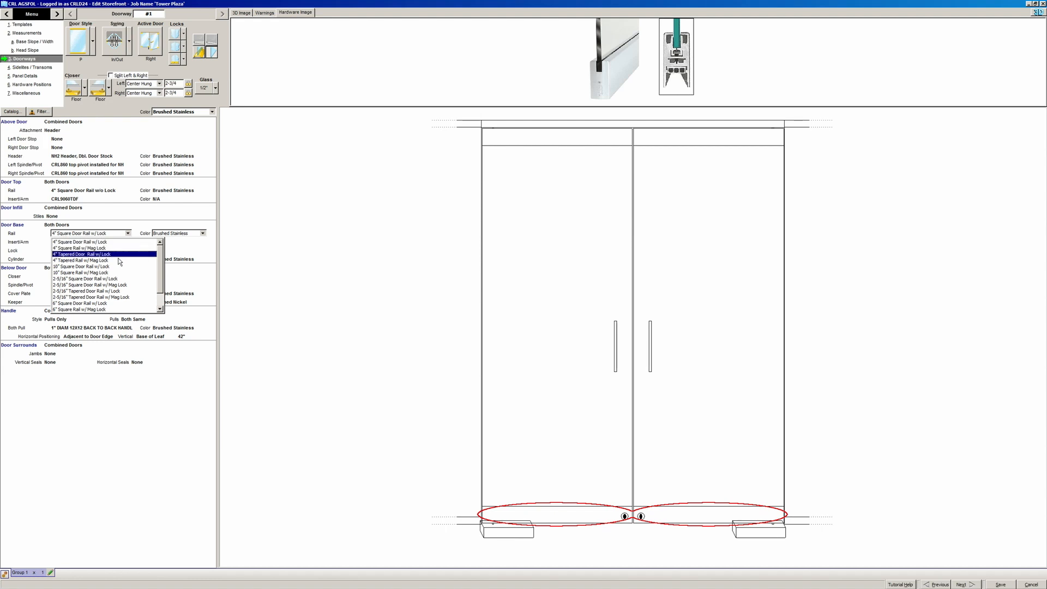
click(106, 266)
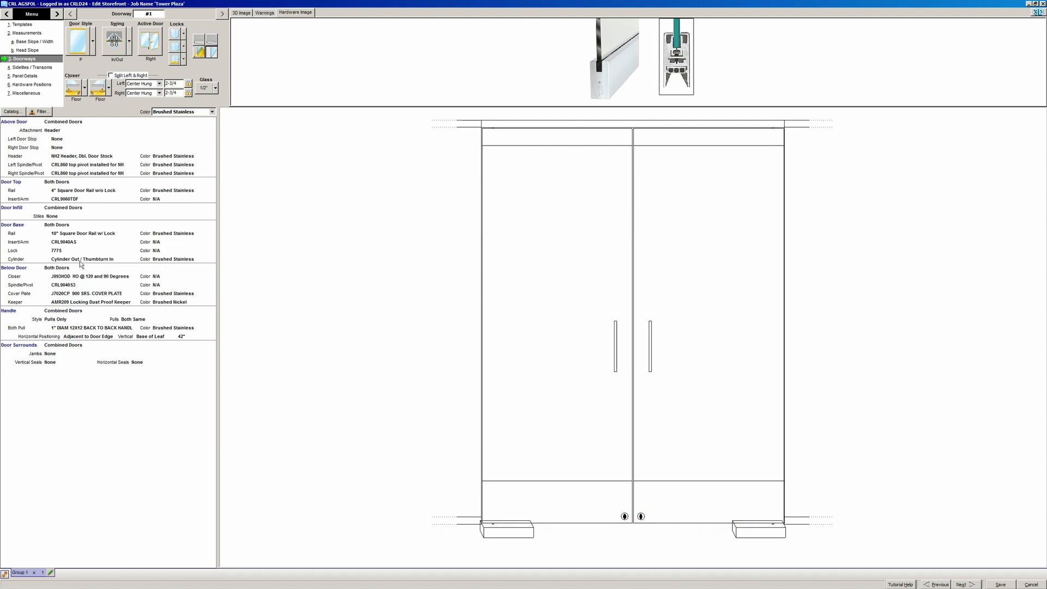
Review the available lock cylinder and floor closer options for both doors.
click(93, 259)
click(128, 259)
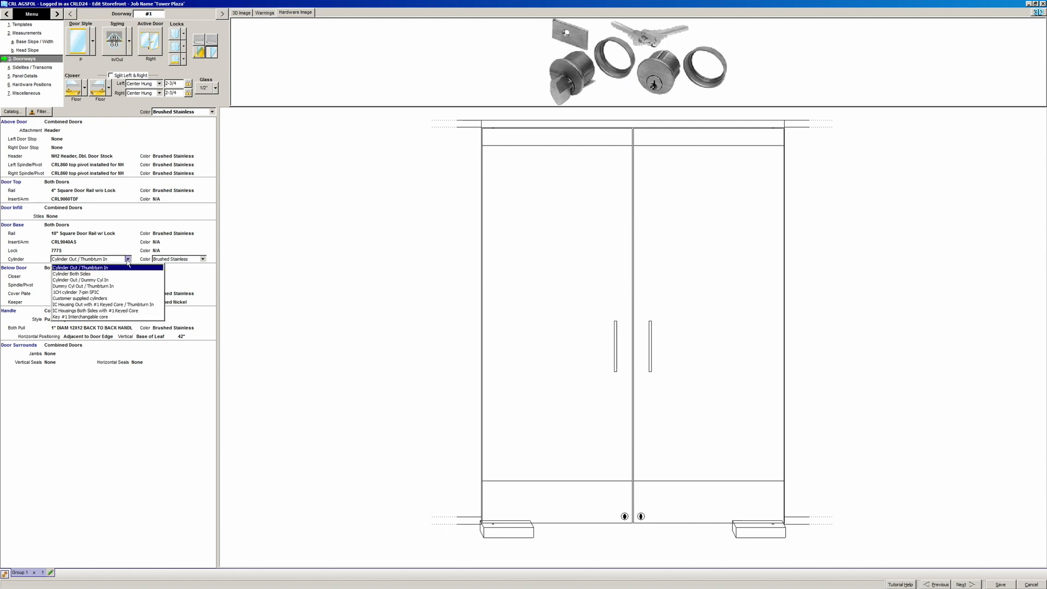
click(128, 261)
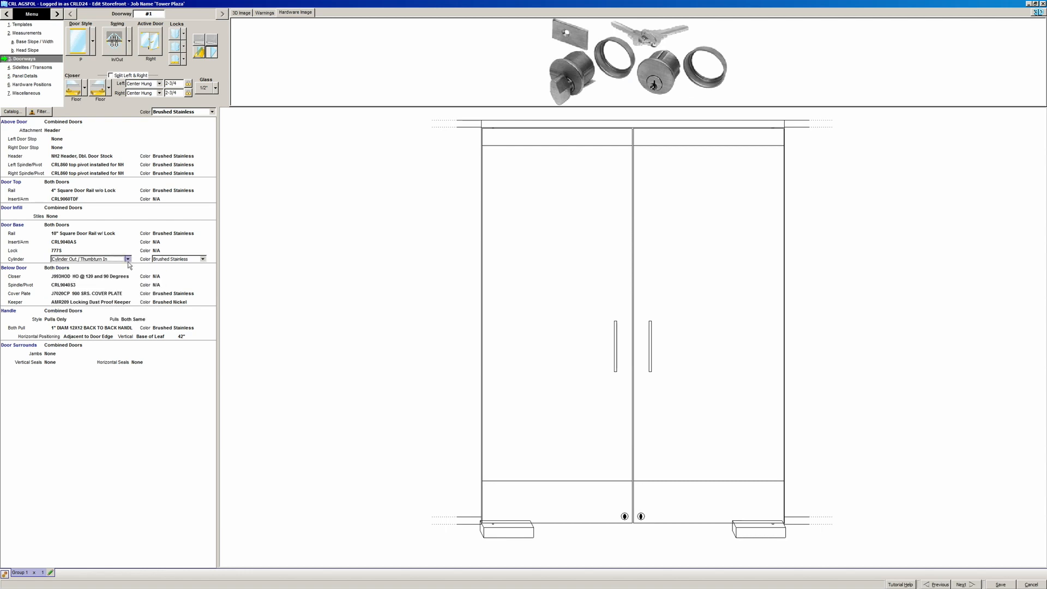
click(70, 277)
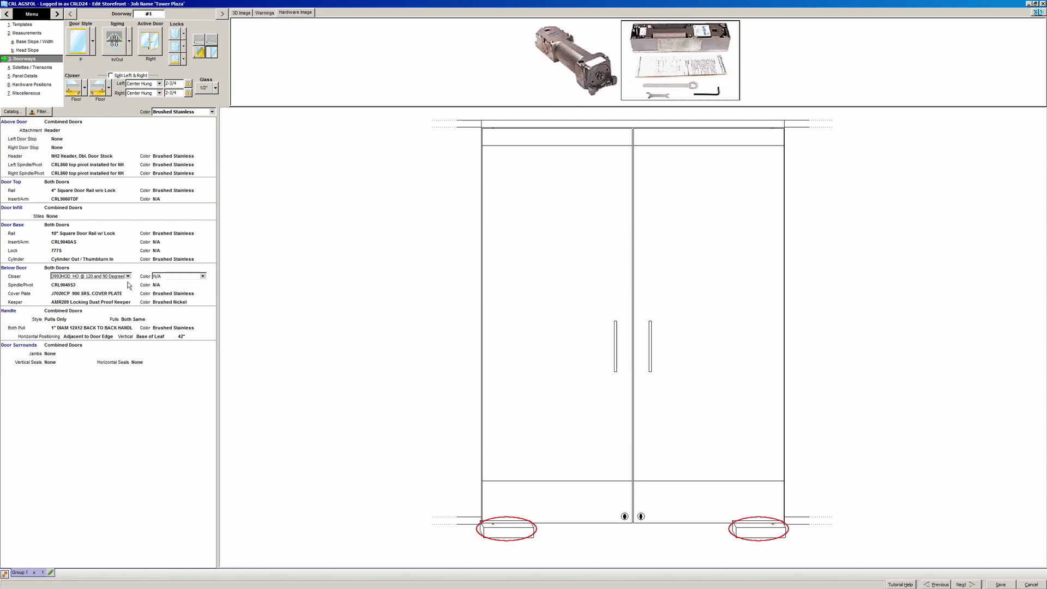
click(128, 277)
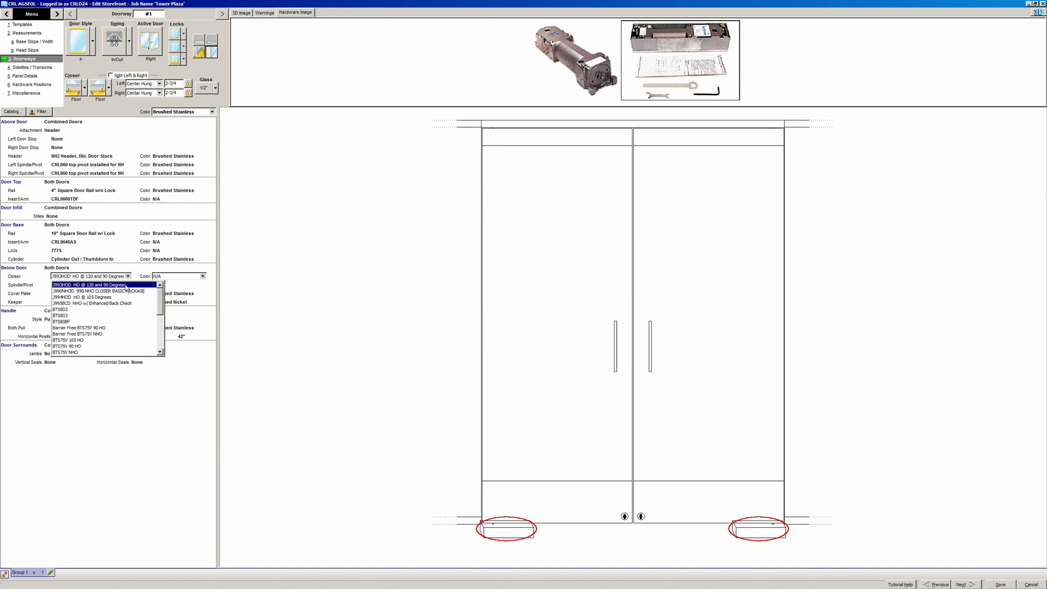
scroll(120, 324, down, 4)
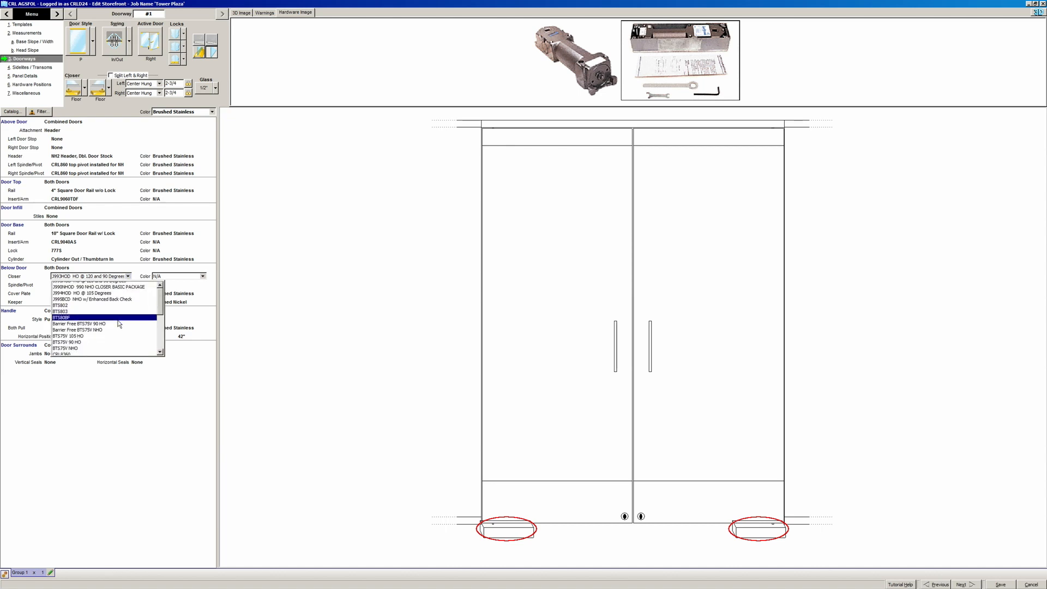
click(128, 276)
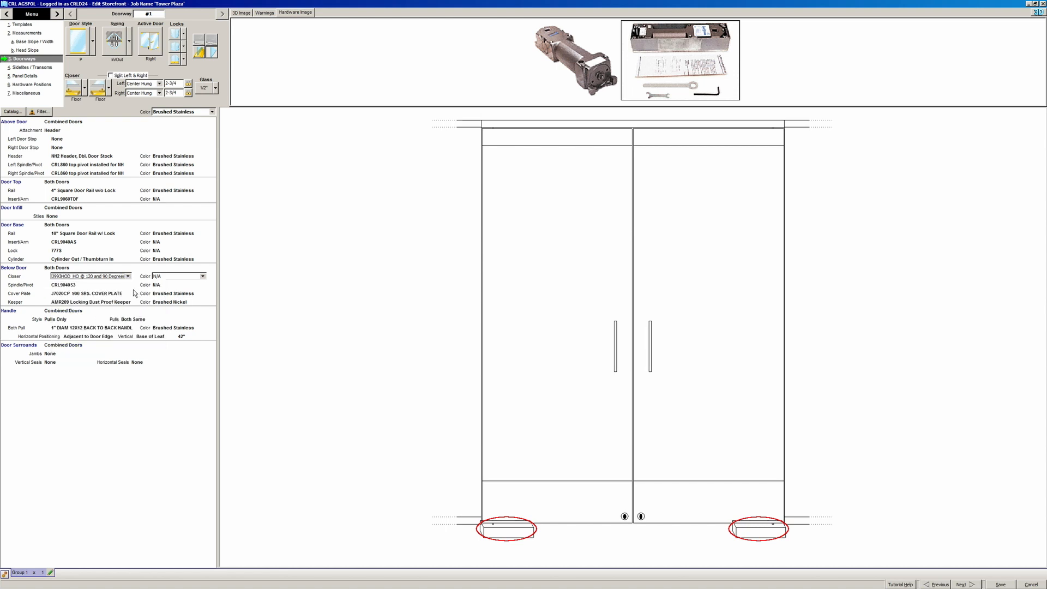
Set the pulls on both doors to the 36LP 36" Ladder Style Pull.
click(90, 330)
click(129, 328)
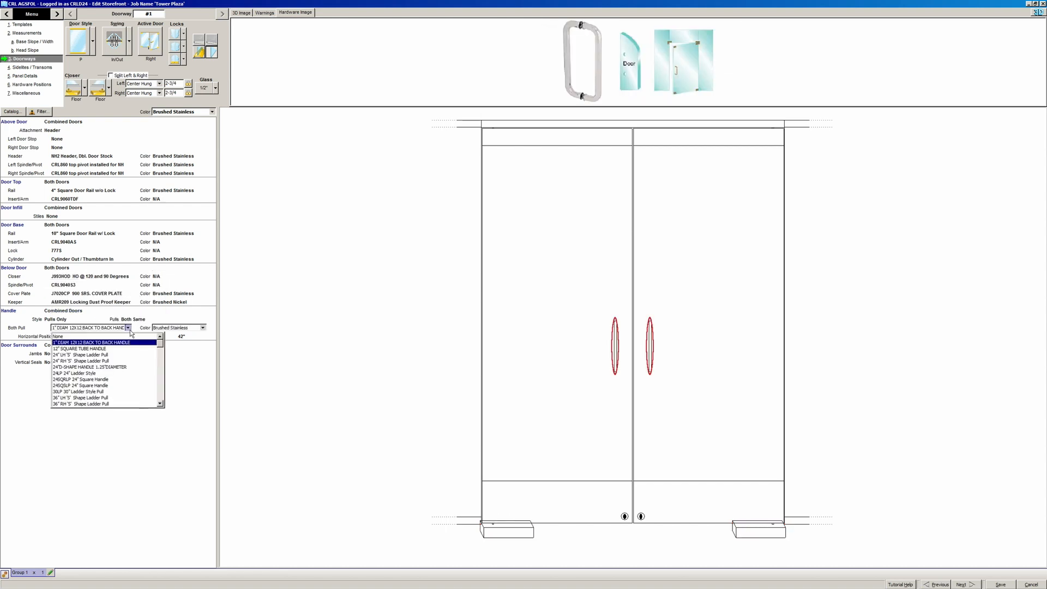
click(64, 338)
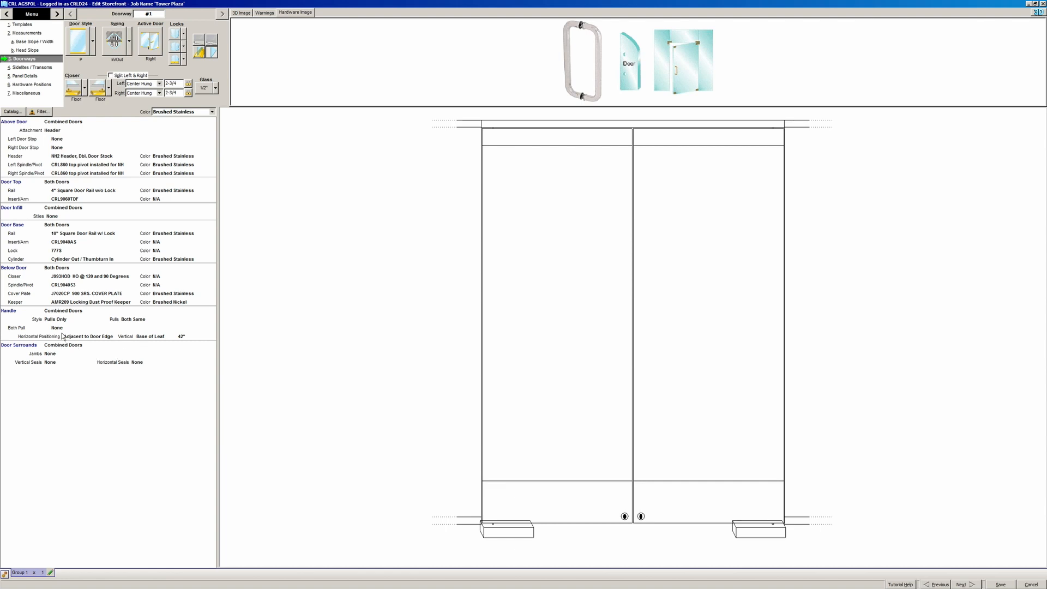
click(200, 328)
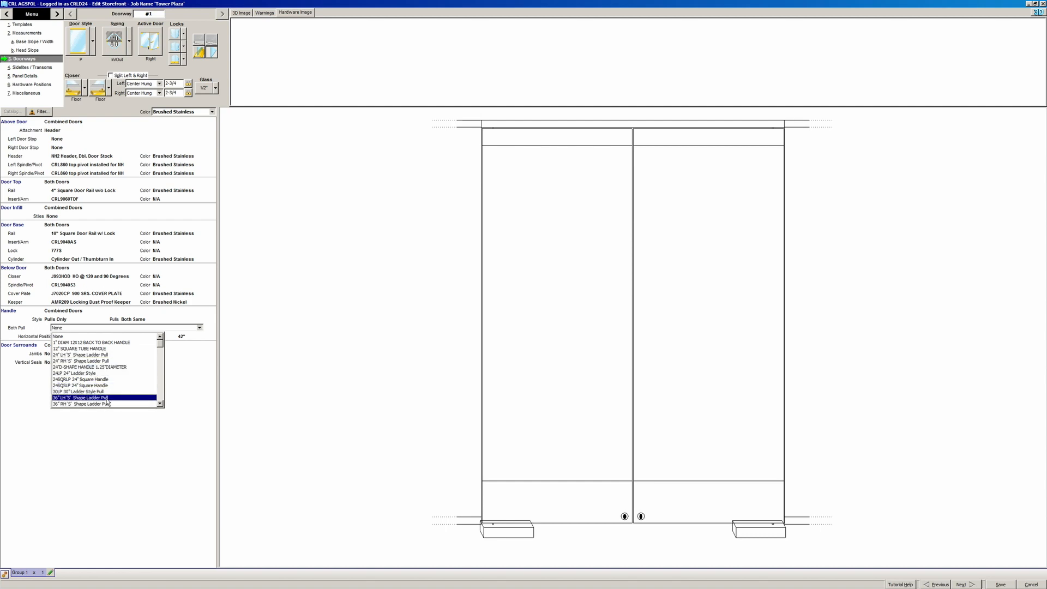
scroll(108, 400, down, 2)
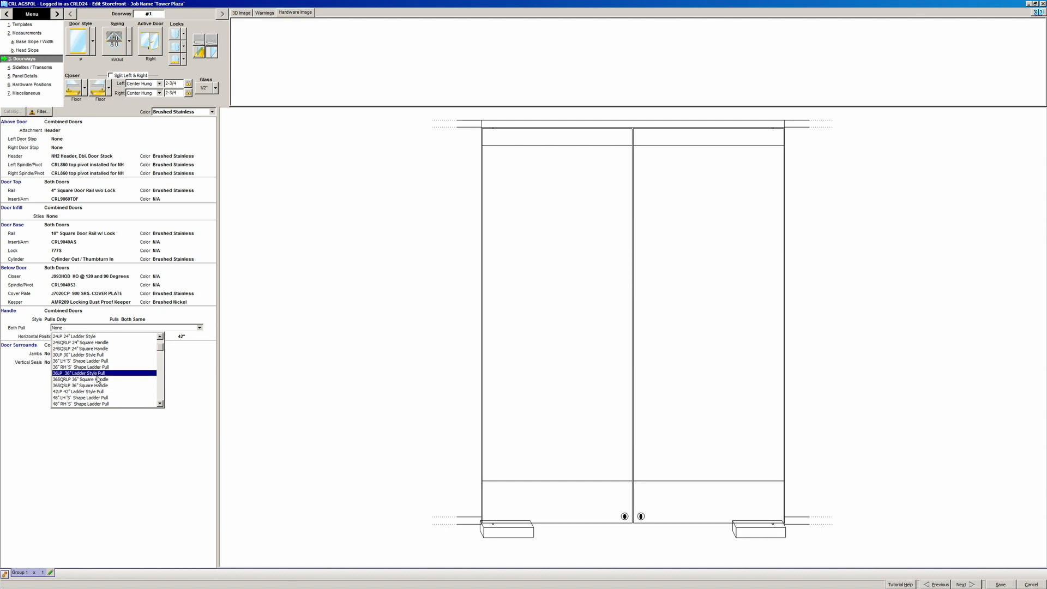
click(99, 378)
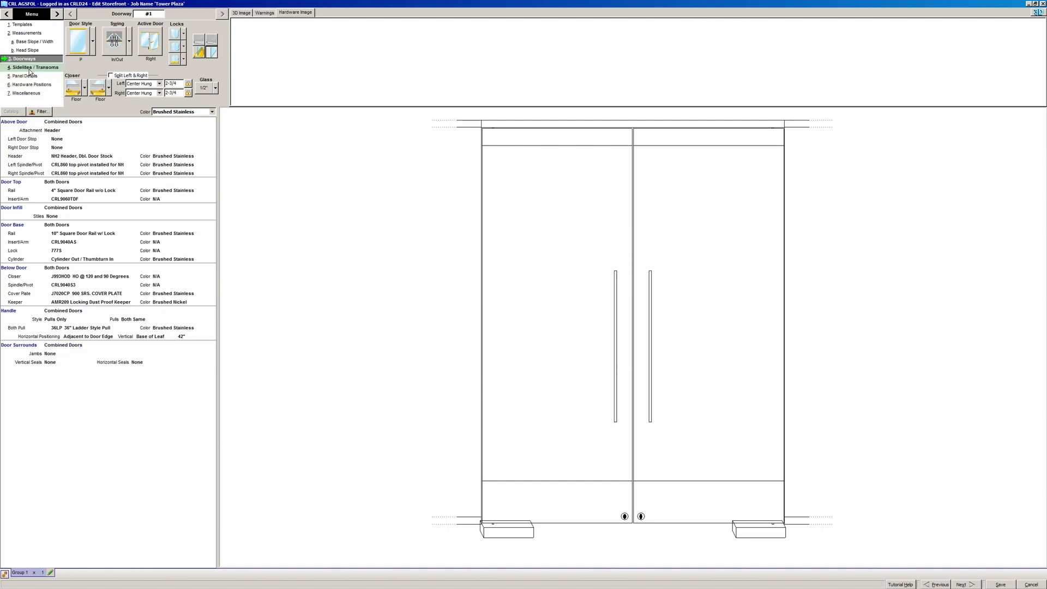
Open the sidelite settings, try a header above the sidelites, and set the top back to channel.
click(30, 69)
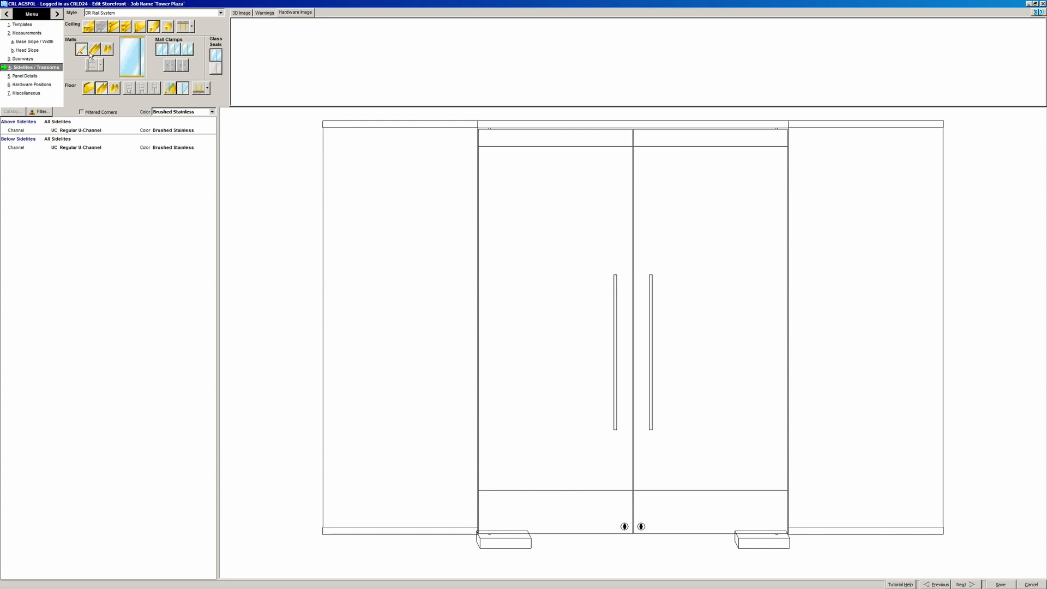
click(88, 30)
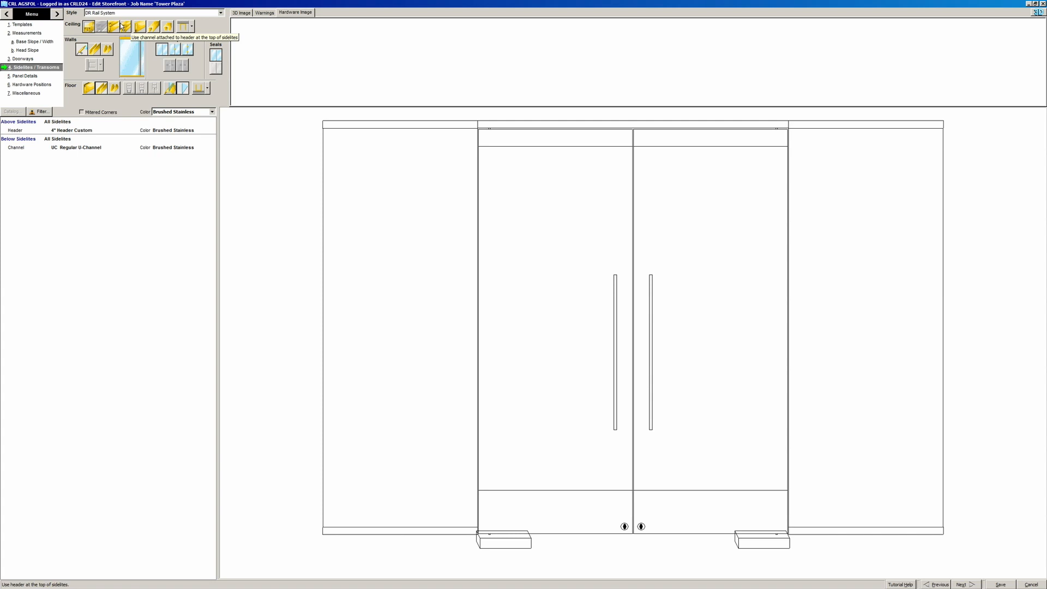
click(149, 26)
right_click(148, 26)
click(101, 133)
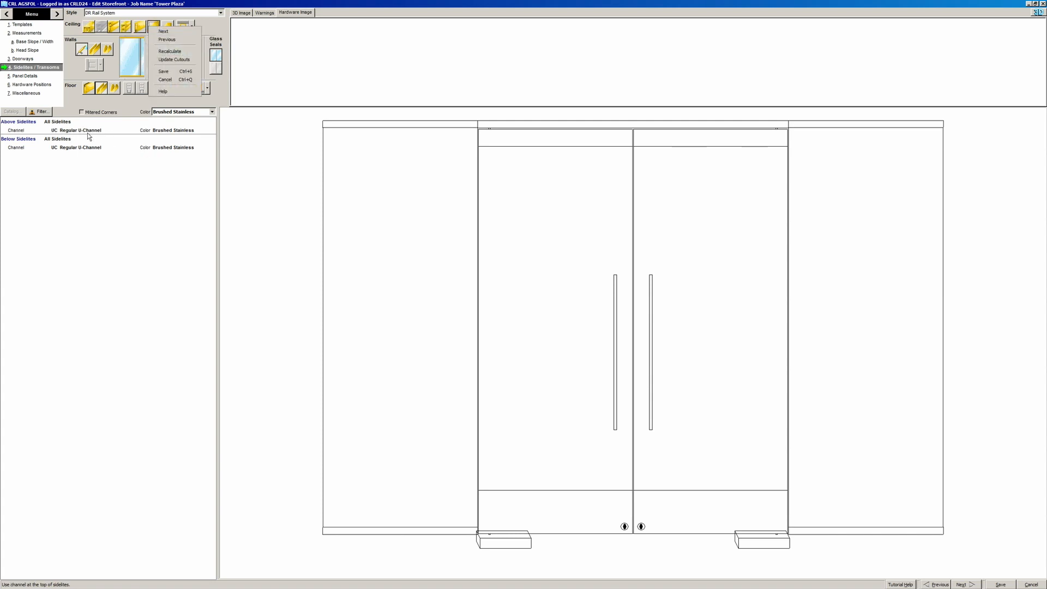
Review the channel types available above the sidelites.
click(82, 135)
click(127, 130)
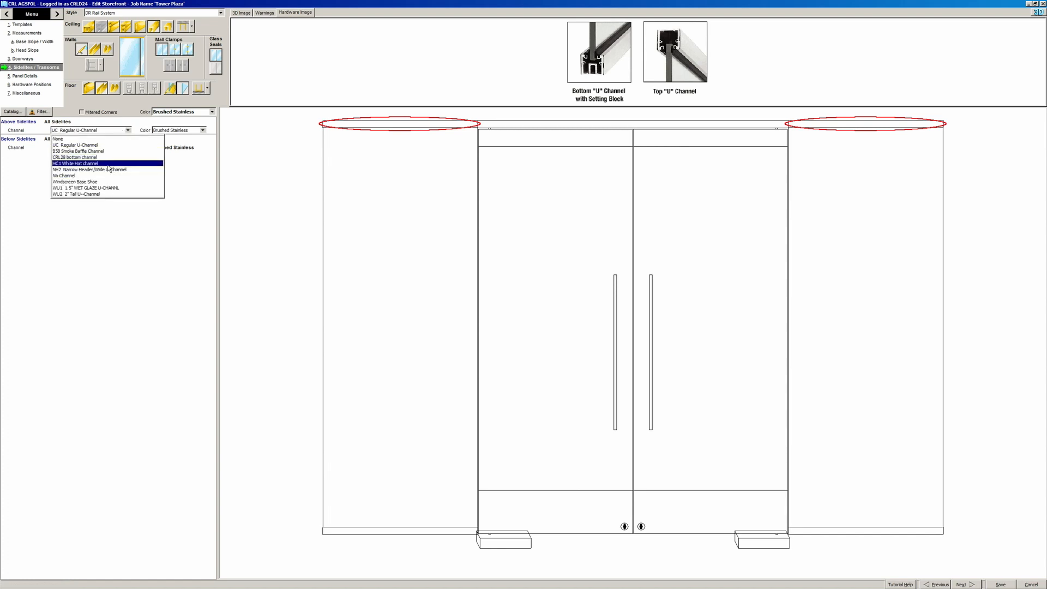
click(96, 249)
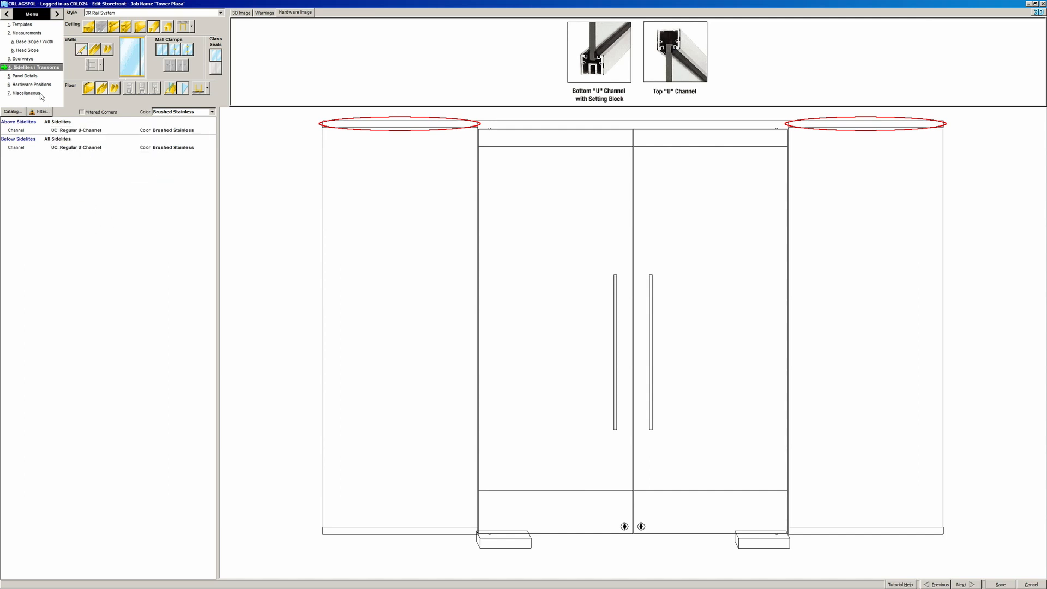
Return to the storefront measurements and rename the group as Front Entry.
click(25, 76)
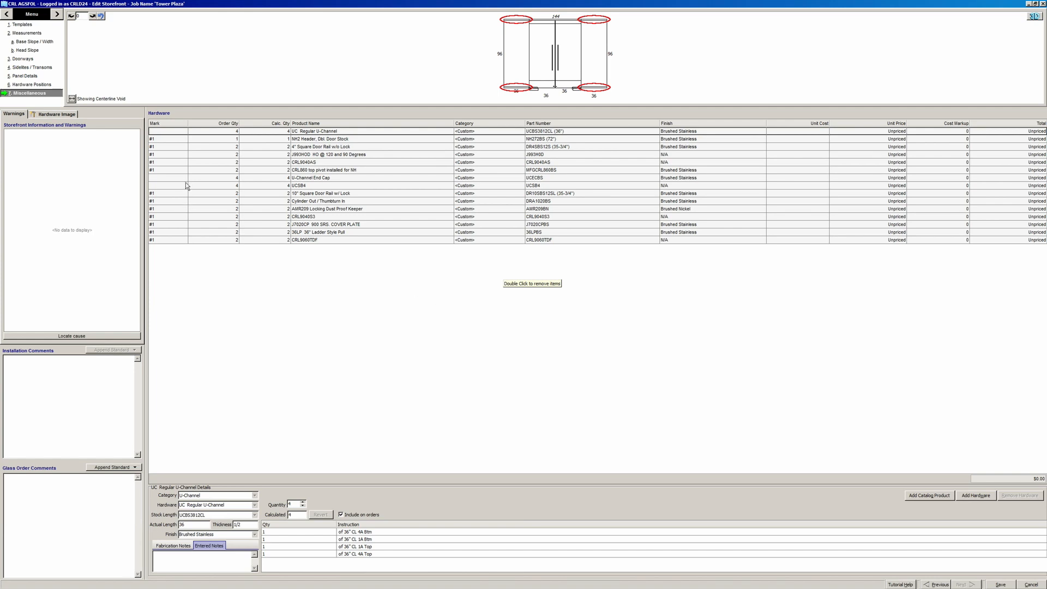
right_click(19, 33)
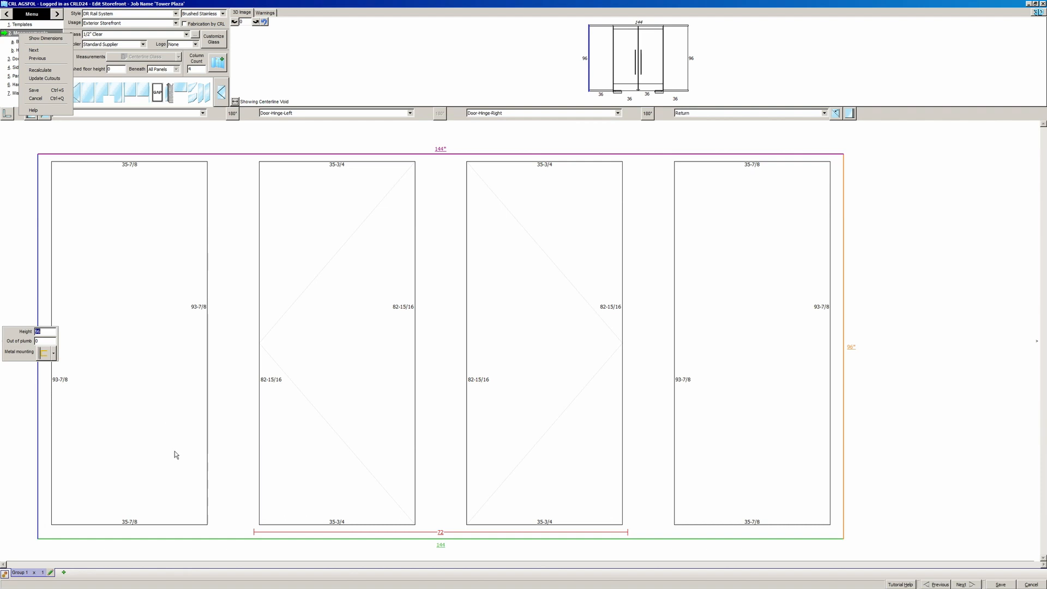
click(26, 575)
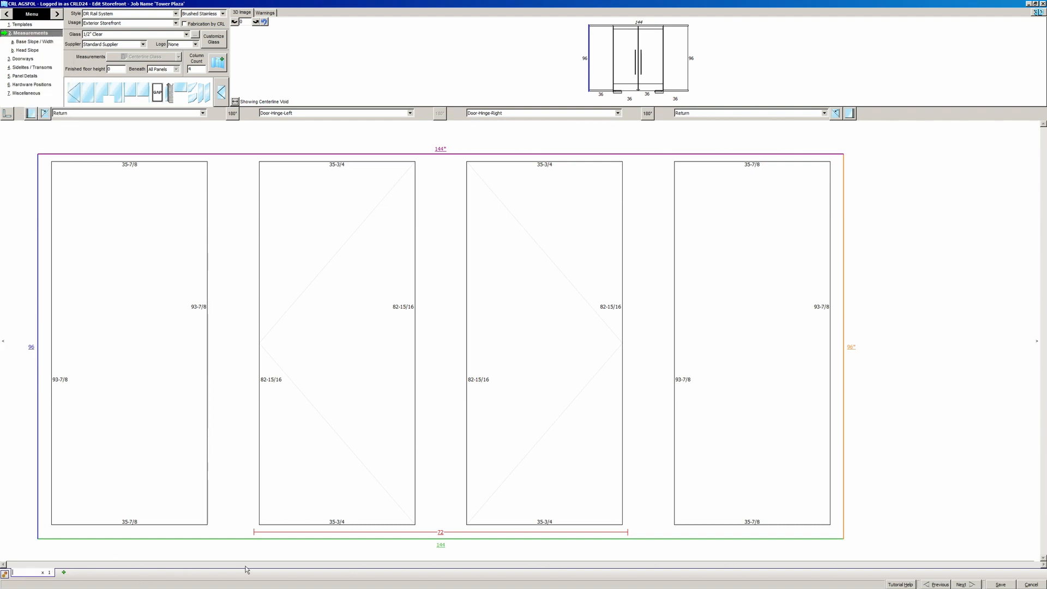
text(Front Entry)
click(86, 574)
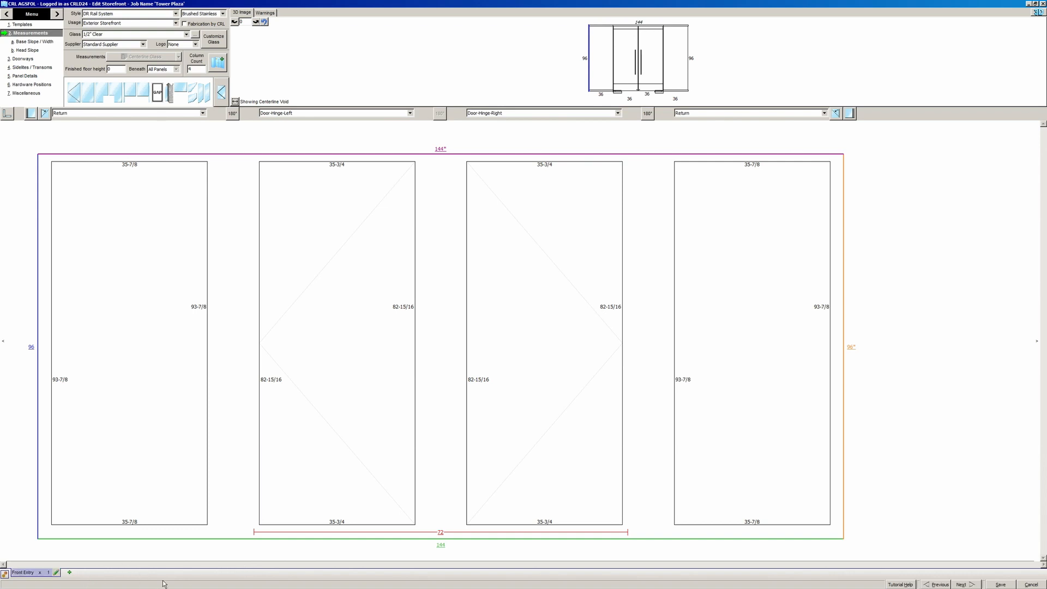
Add another storefront group from the flat, left-hinged single-door template with one sidelite on each side.
click(70, 574)
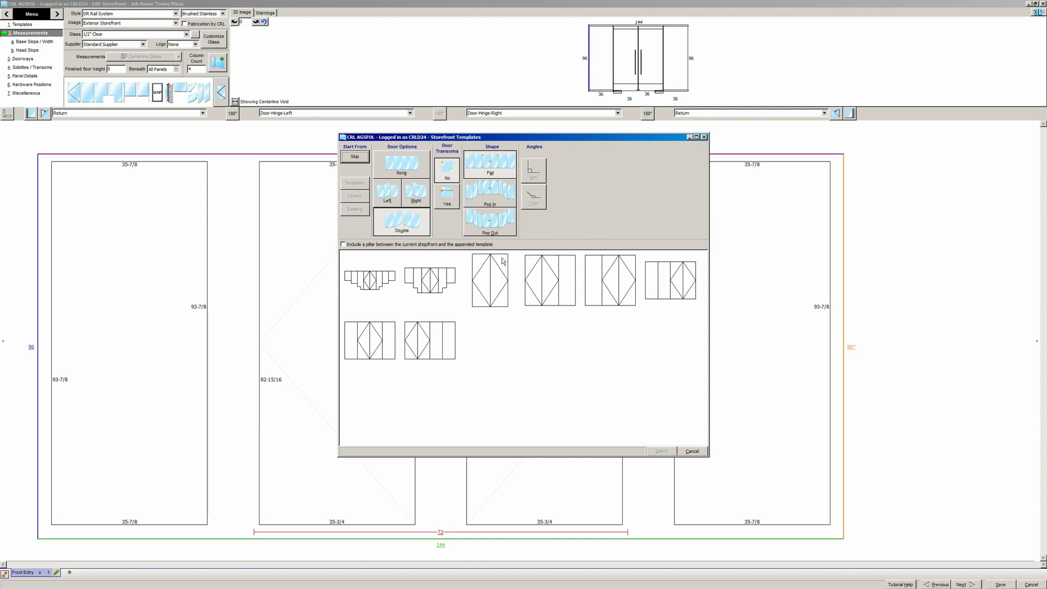
click(386, 194)
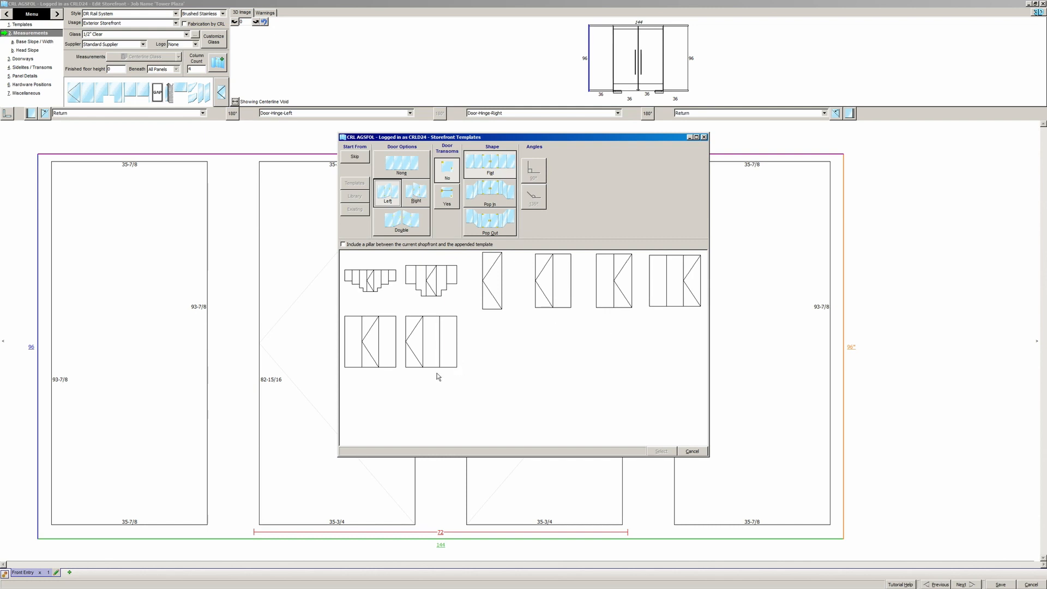
click(380, 356)
double_click(380, 355)
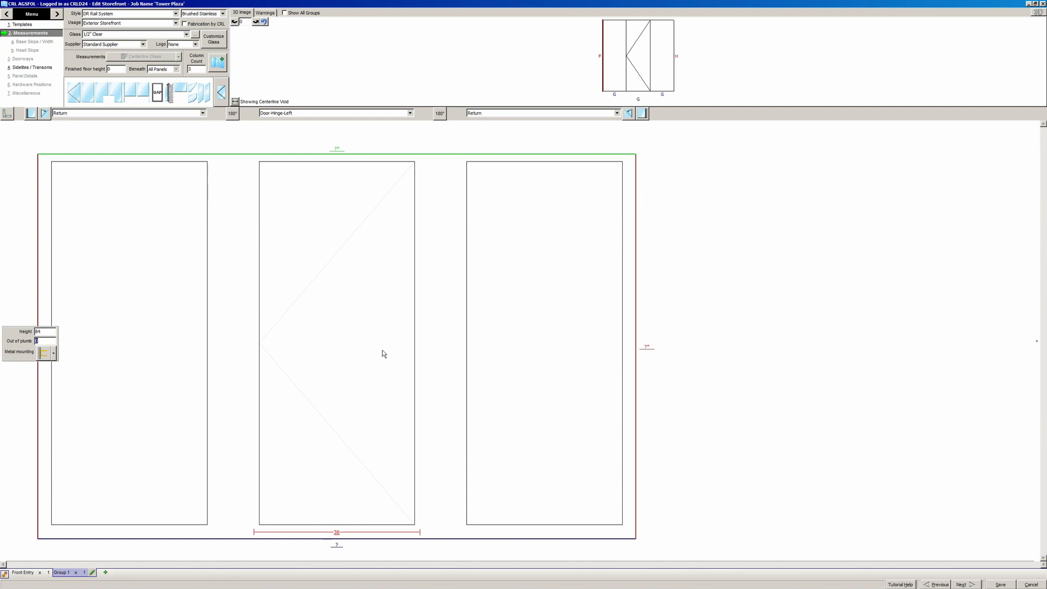
Set the new group's height to 84 and overall width to 108, and open its doorway settings.
key(Return)
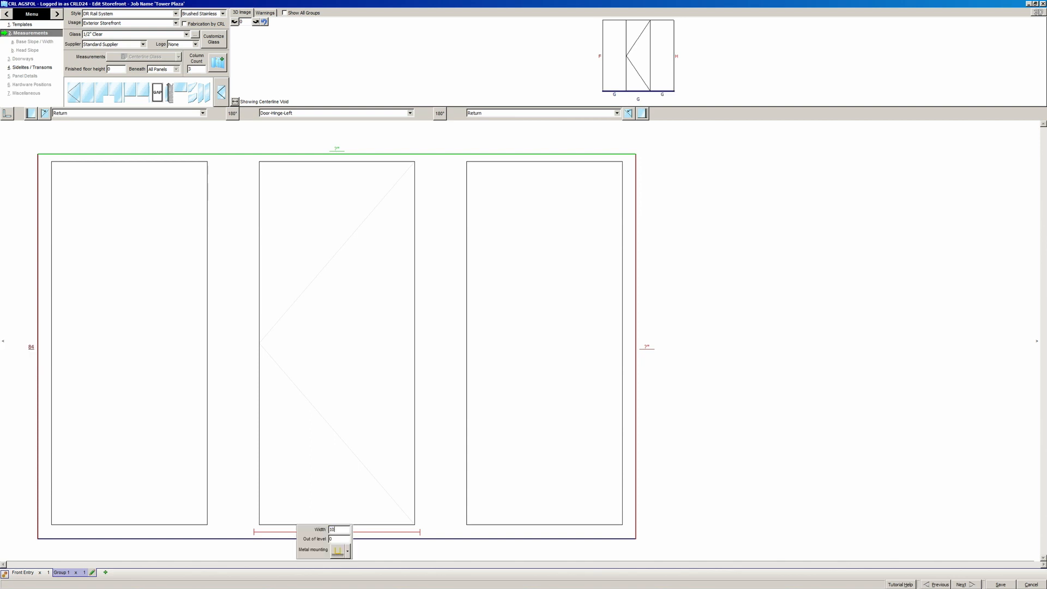
key(Return)
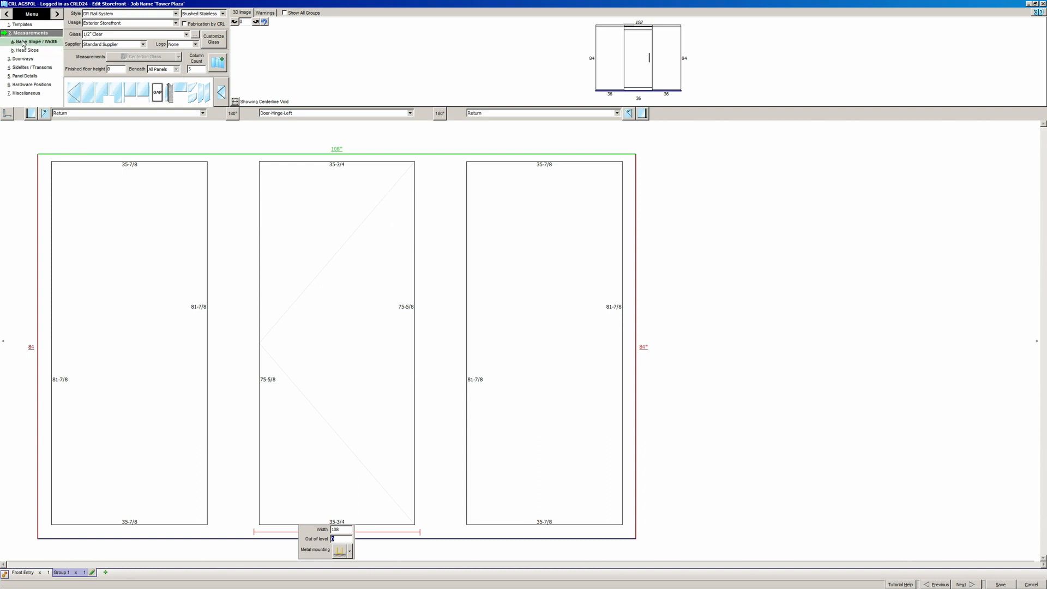
right_click(23, 60)
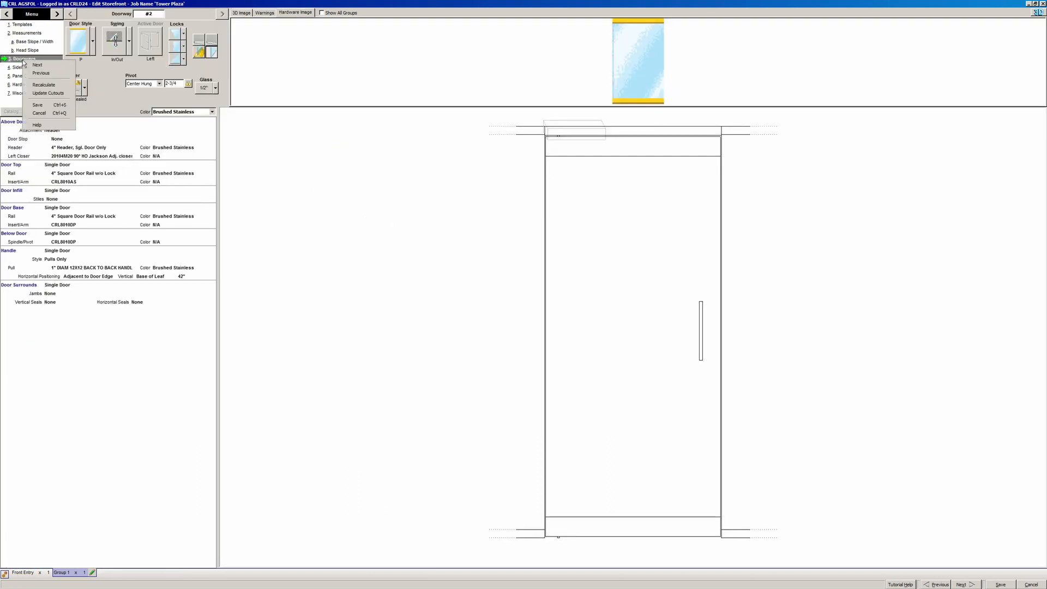
click(110, 99)
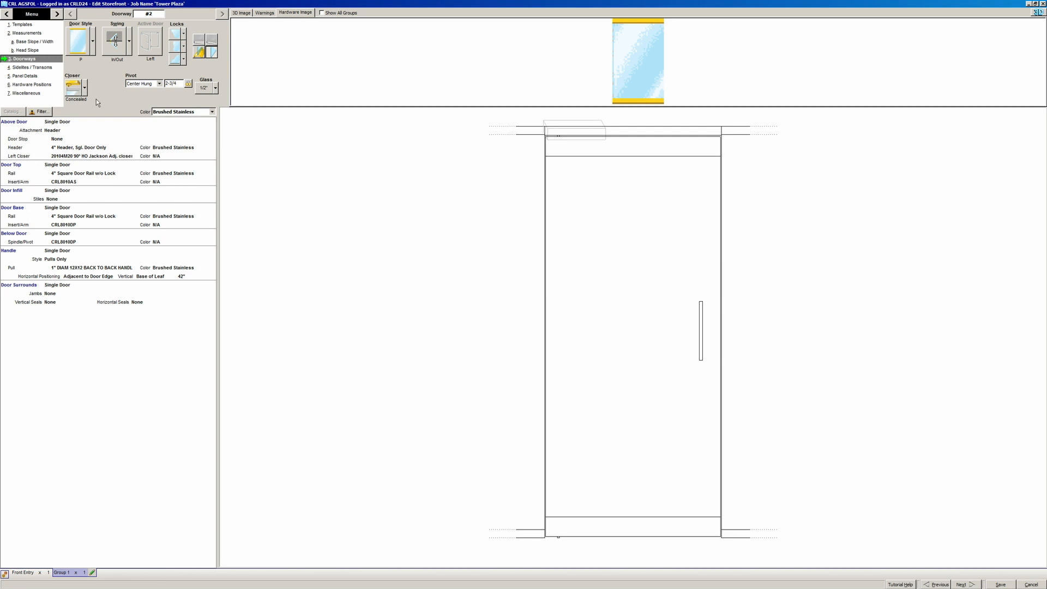
Add a mid-height lock to the single door and view its European patch lock hardware.
right_click(185, 51)
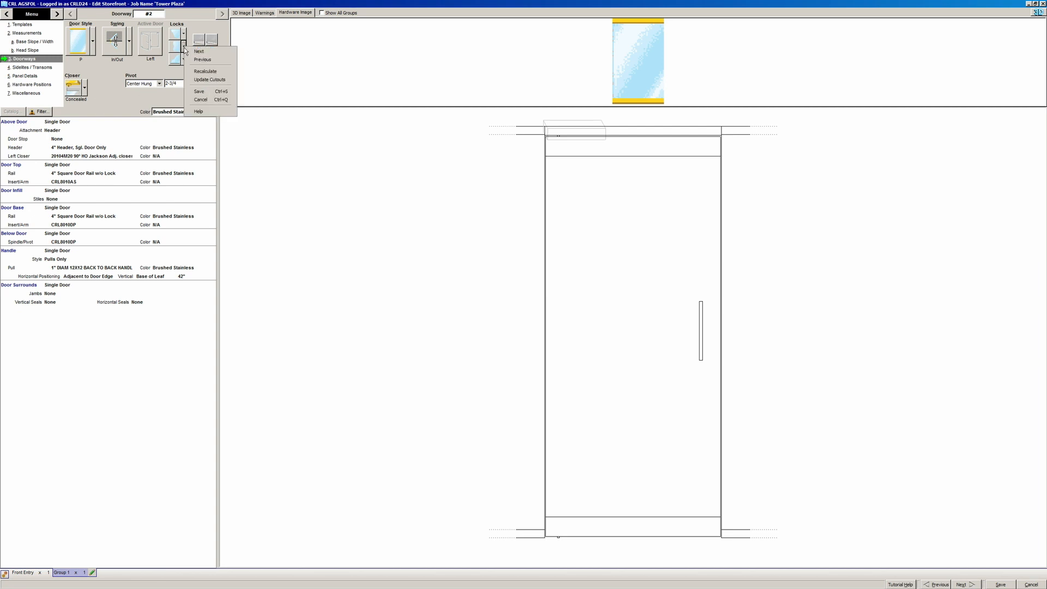
click(177, 58)
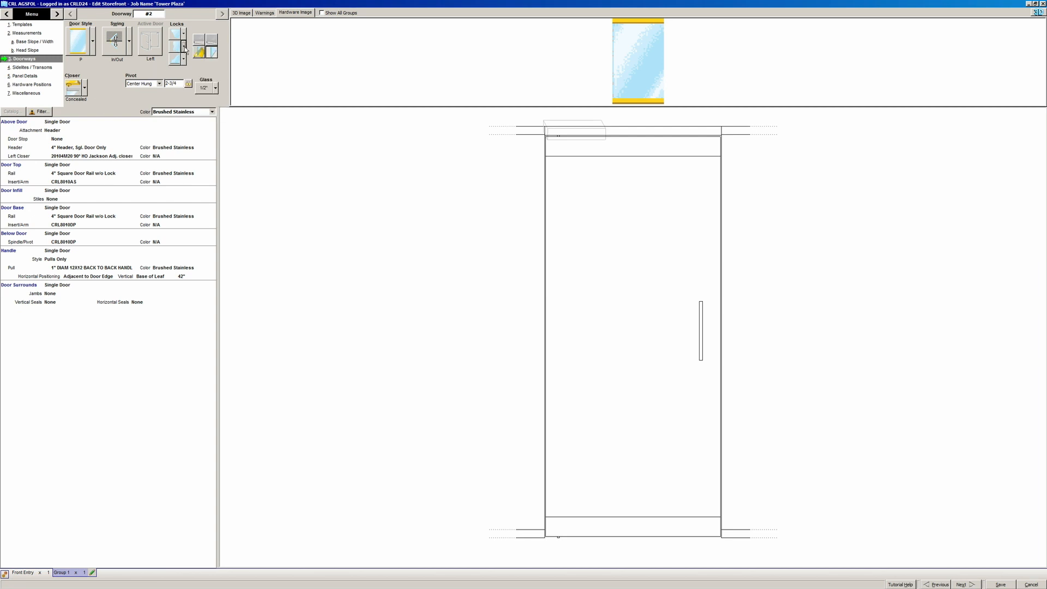
click(184, 48)
click(231, 71)
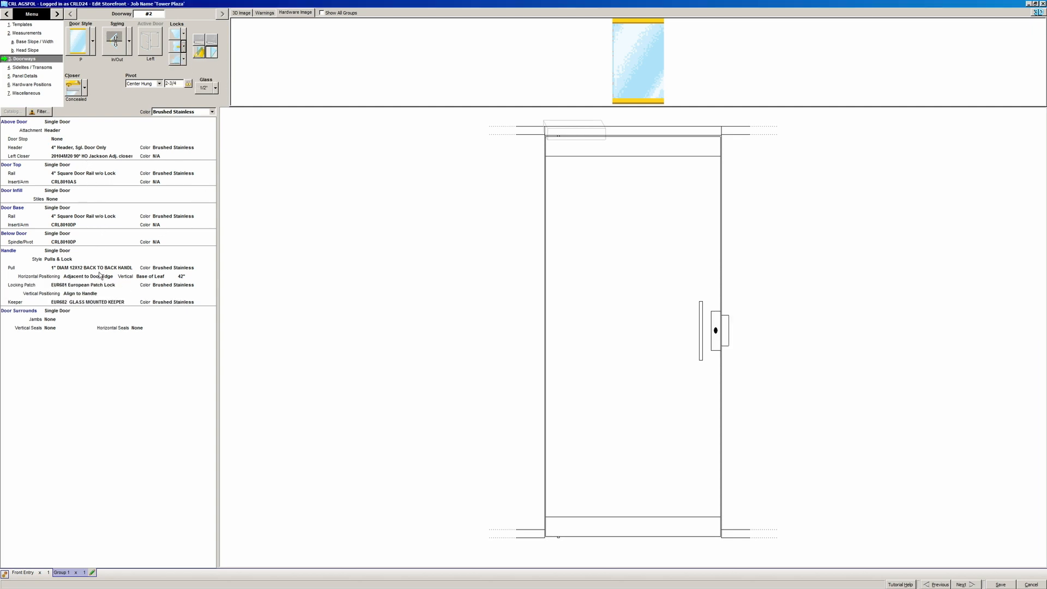
click(83, 285)
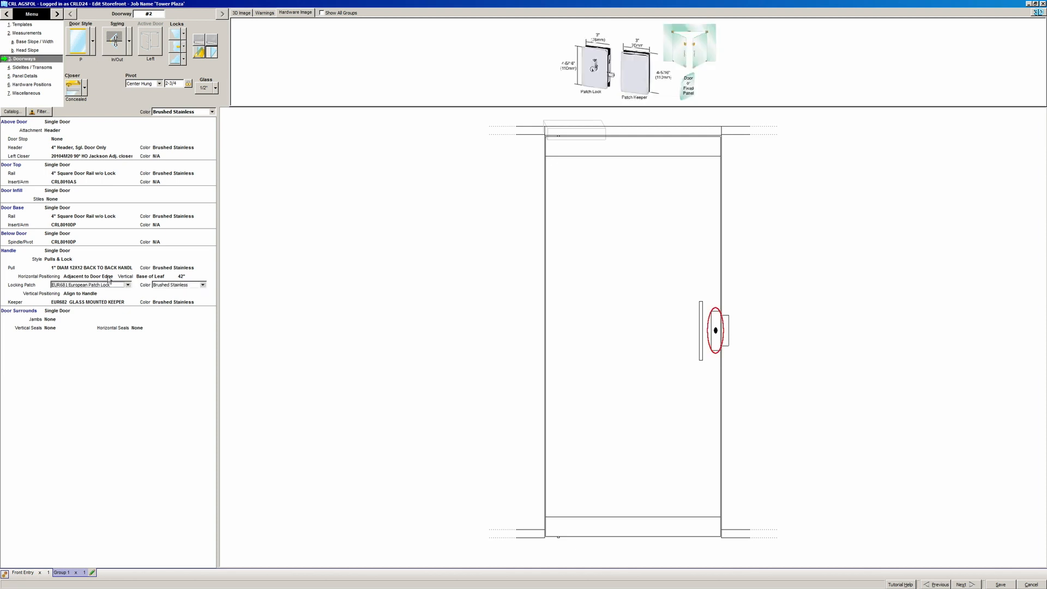
Set the single door's handle style to Latch Only.
click(90, 260)
click(94, 260)
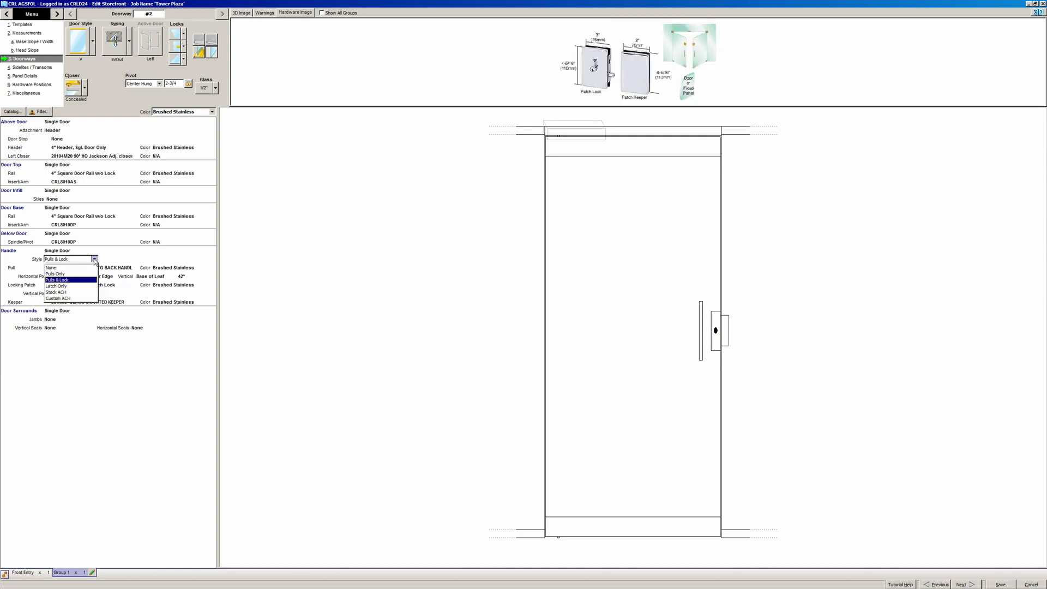
click(80, 287)
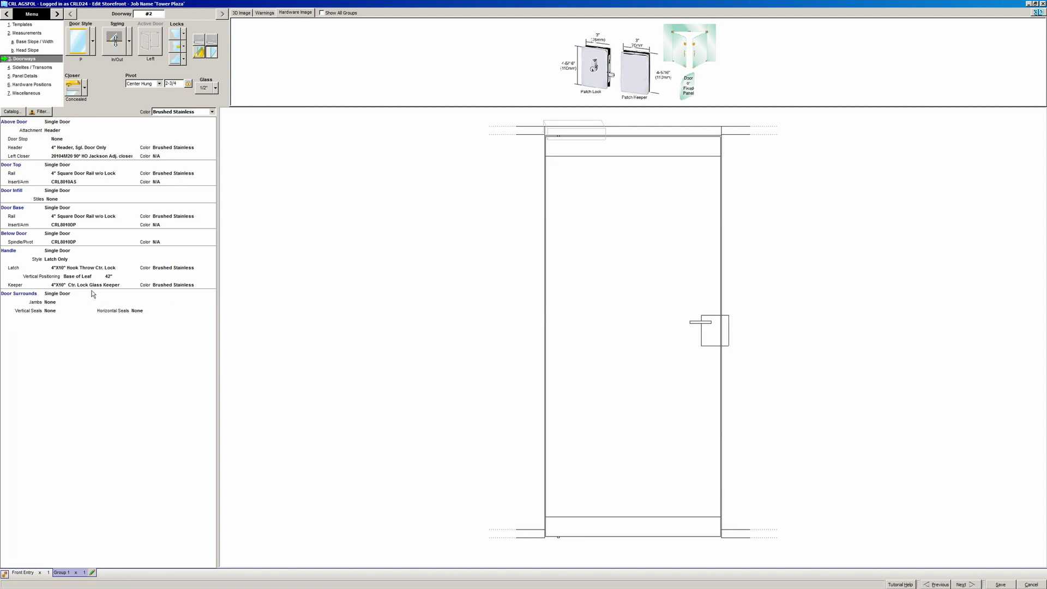
Try the Custom 6" x 10 Centerlock Customer to Specify latch on the door and check its keeper choices.
click(101, 268)
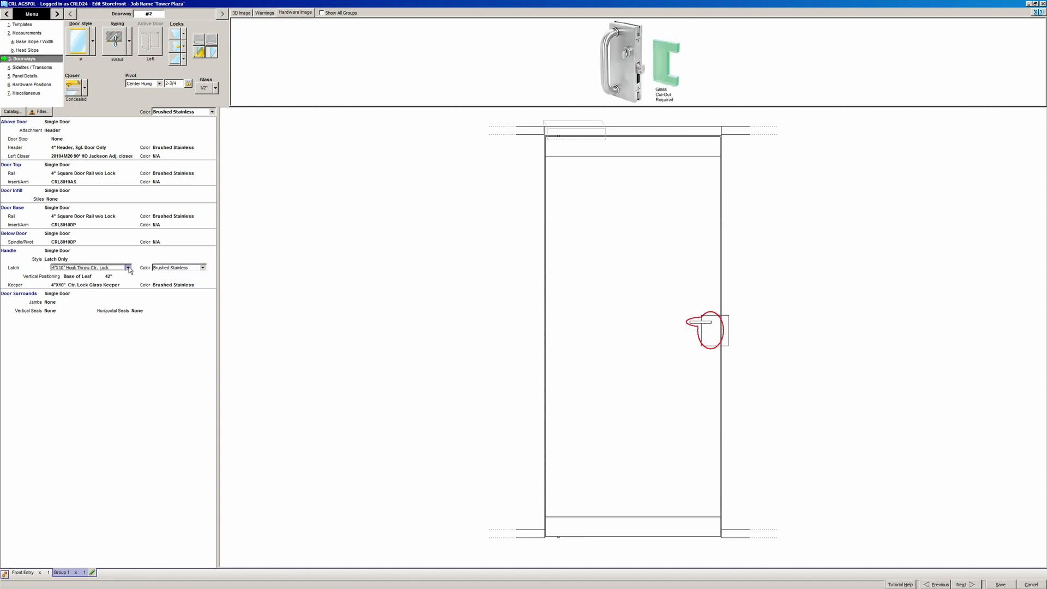
click(129, 268)
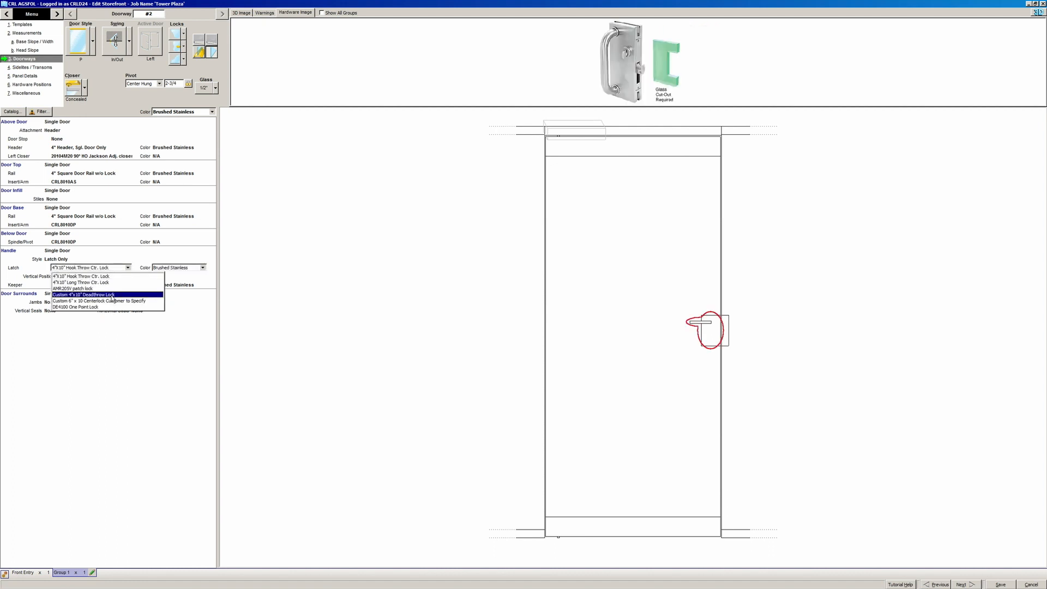
click(112, 301)
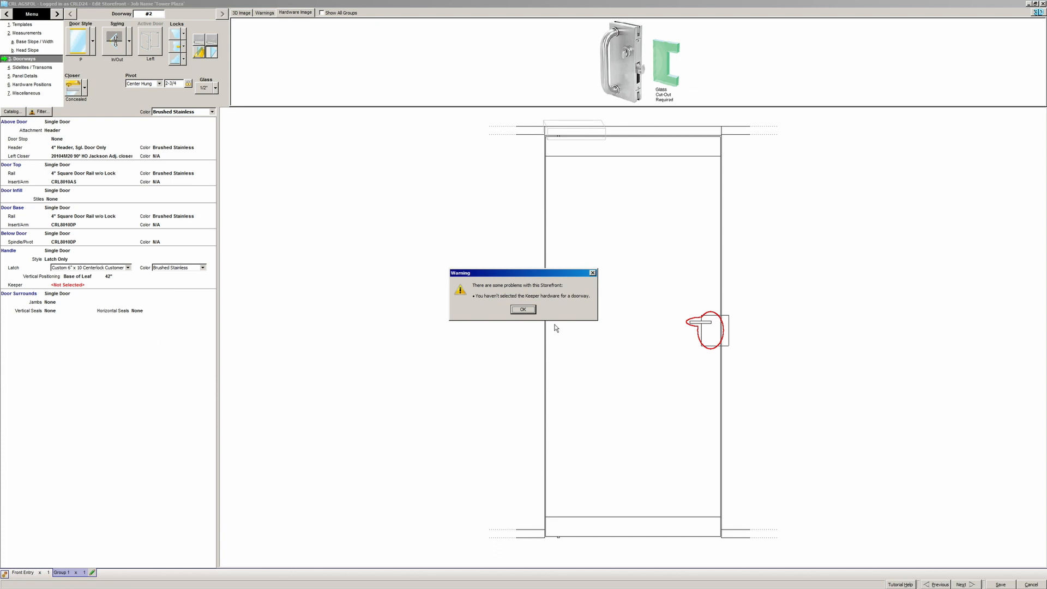
click(522, 309)
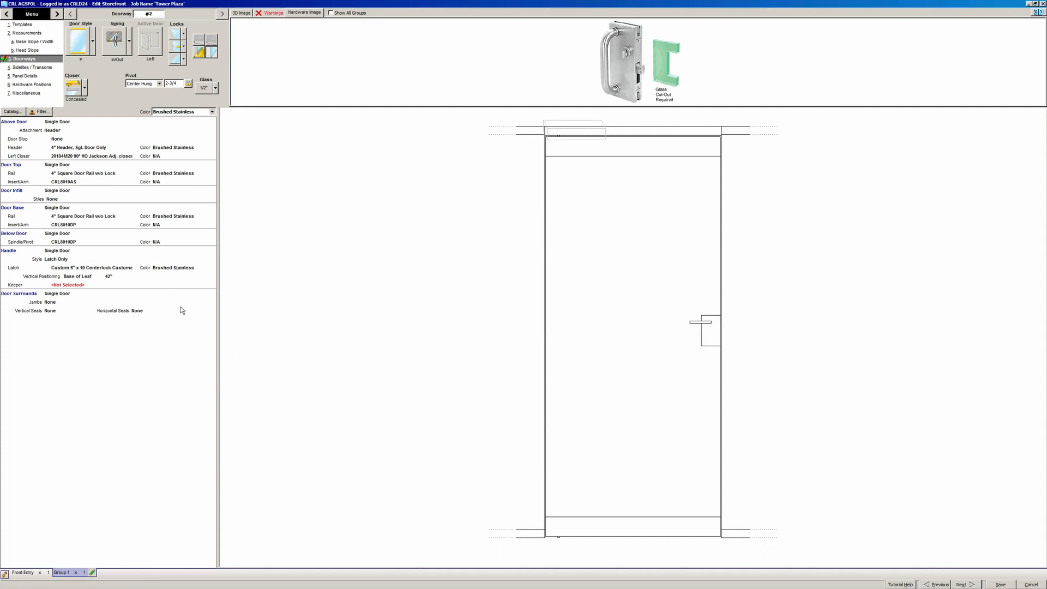
click(87, 286)
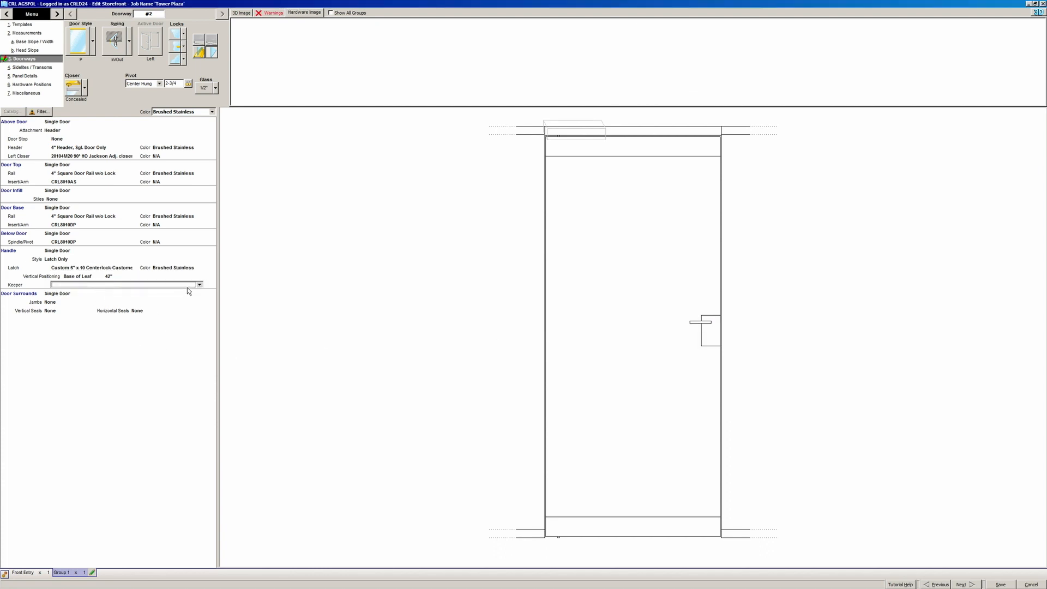
click(128, 325)
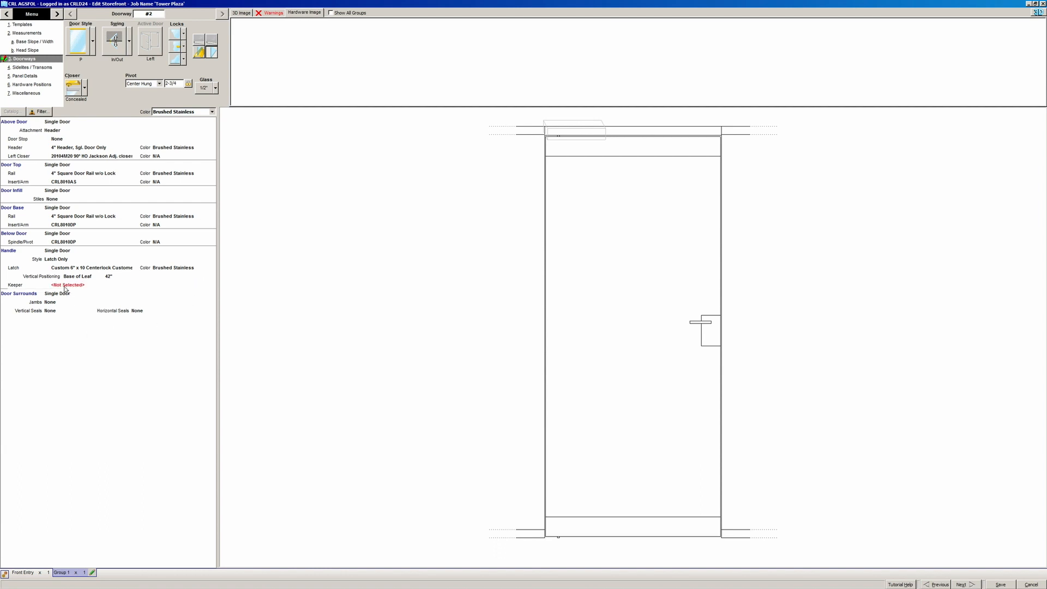
Set the door's latch to the 4"X10" Long Throw Ctr. Lock.
click(65, 270)
click(128, 268)
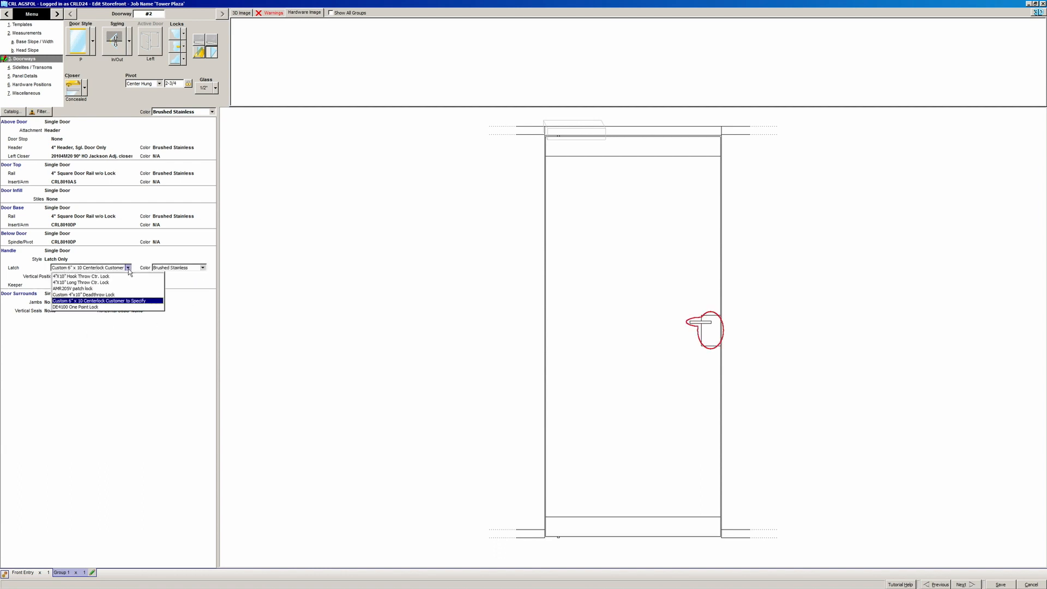
click(94, 282)
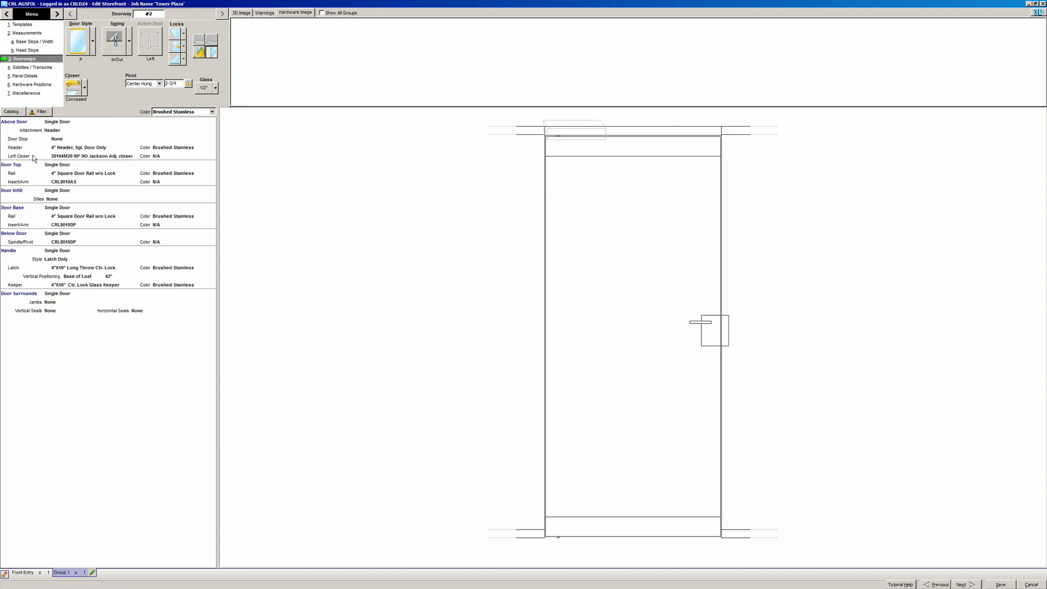
Open the job's hardware list and examine the images of the AMR209 Locking Dust Proof Keeper and the 4" Square Door Rail w/o Lock.
click(30, 94)
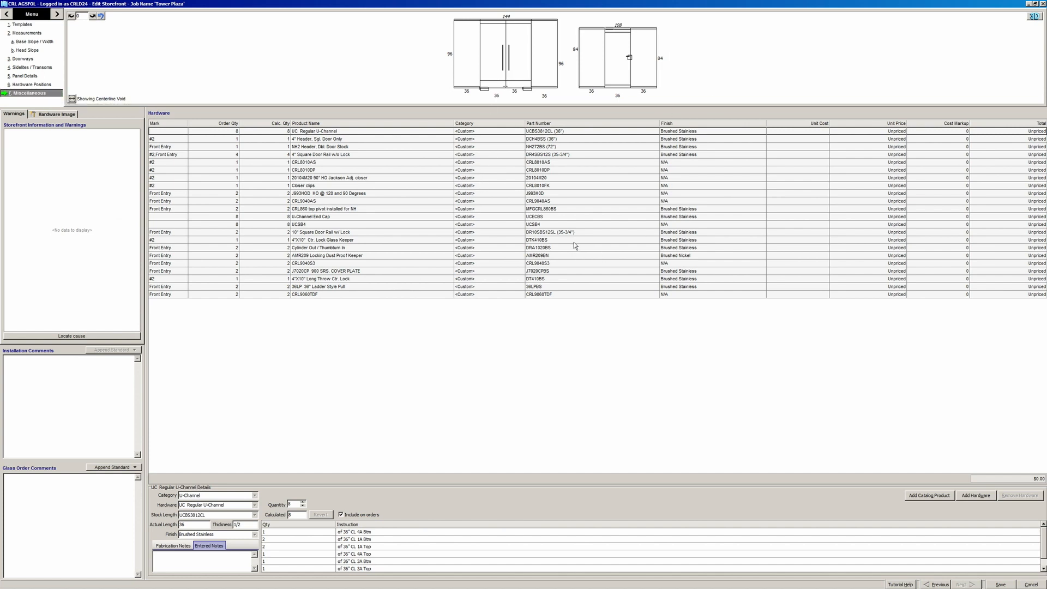
click(552, 224)
click(570, 255)
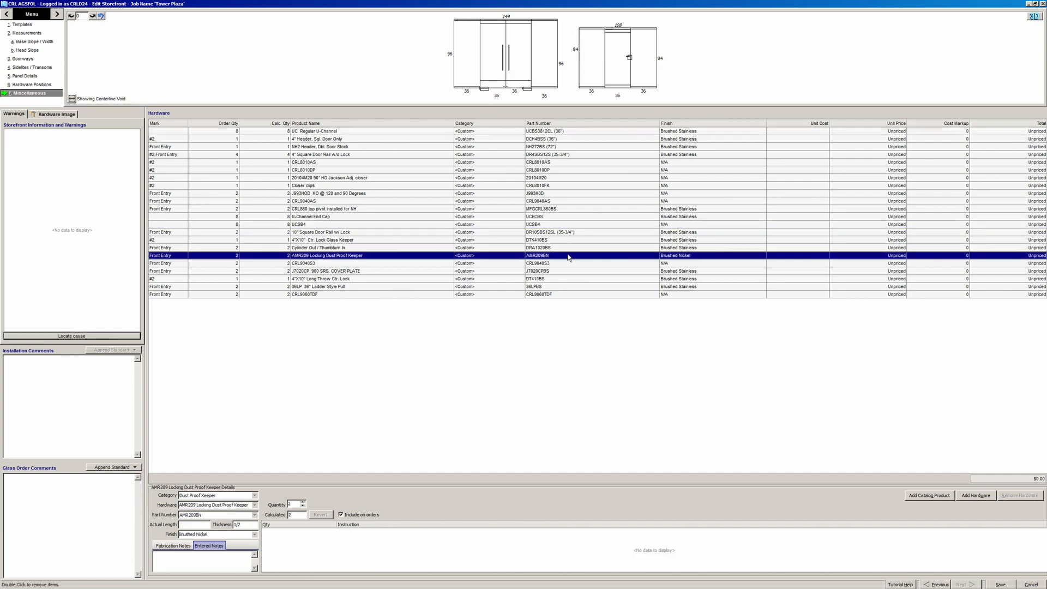
click(39, 114)
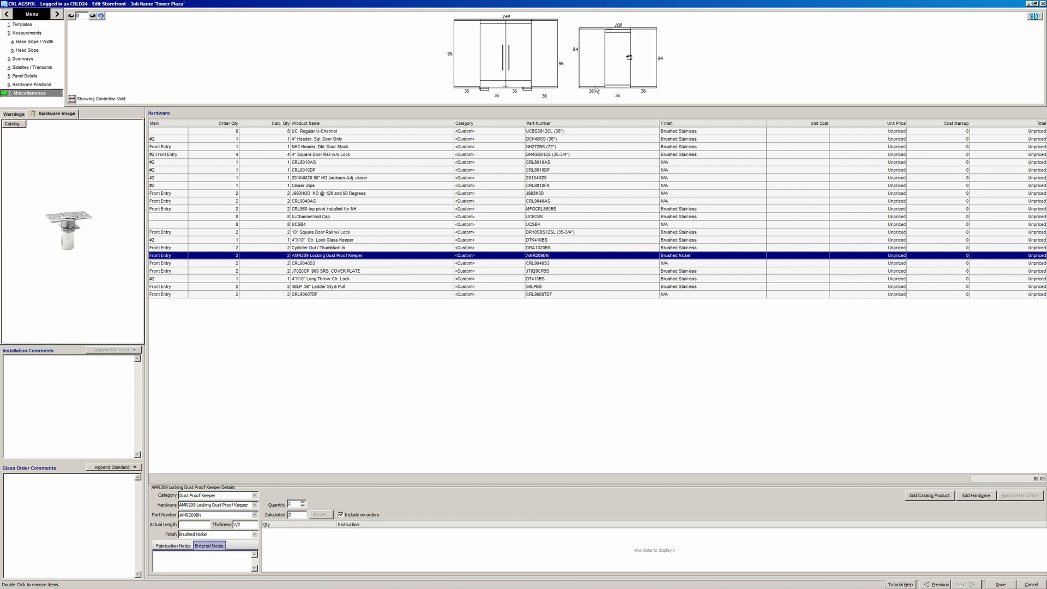
click(570, 155)
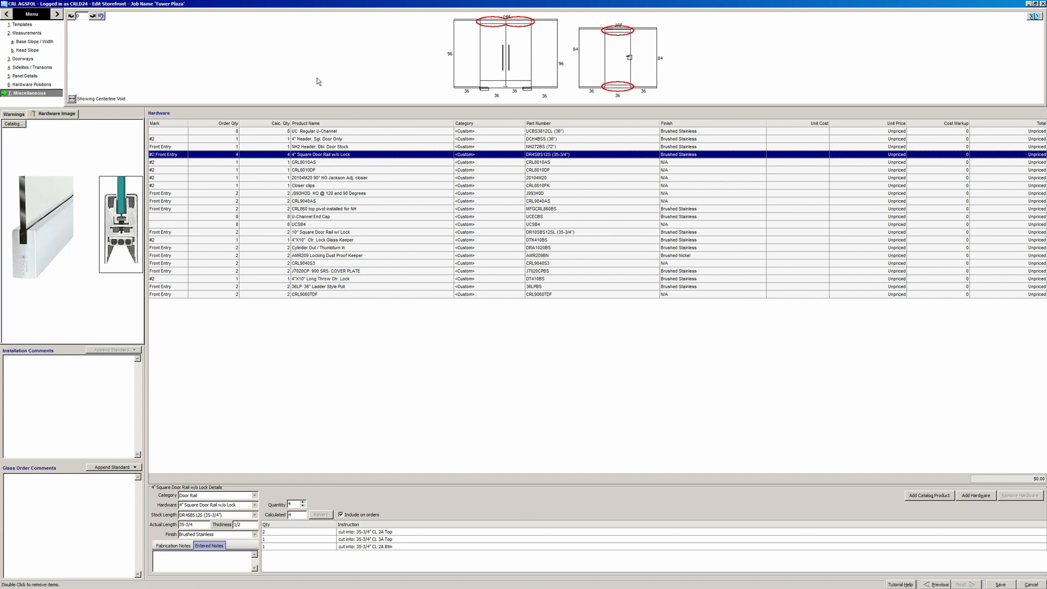
Return to the measurements, rename the second group as Offices and set its quantity to 10.
click(20, 35)
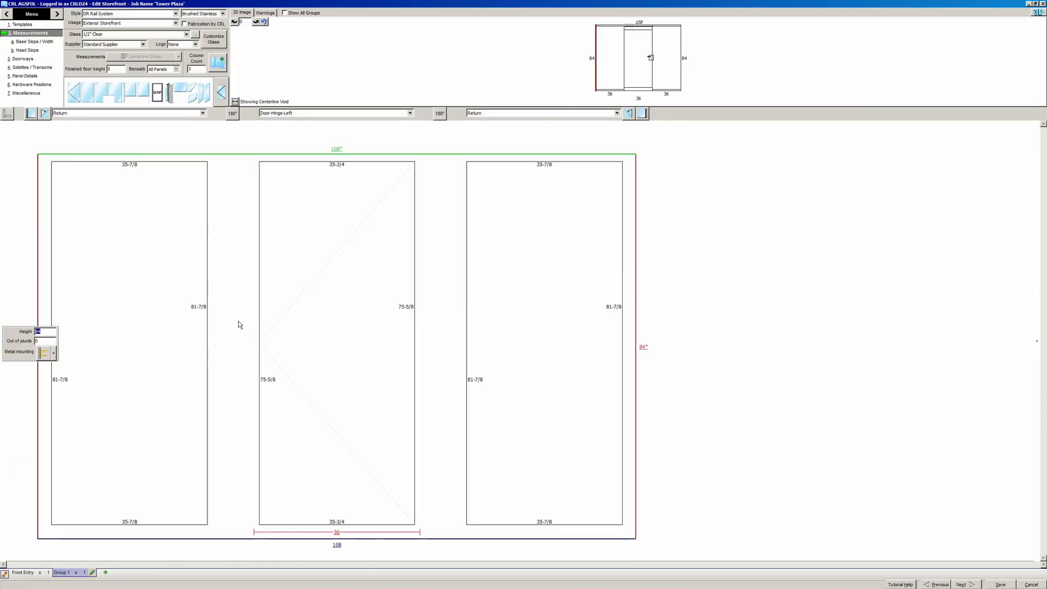
double_click(68, 573)
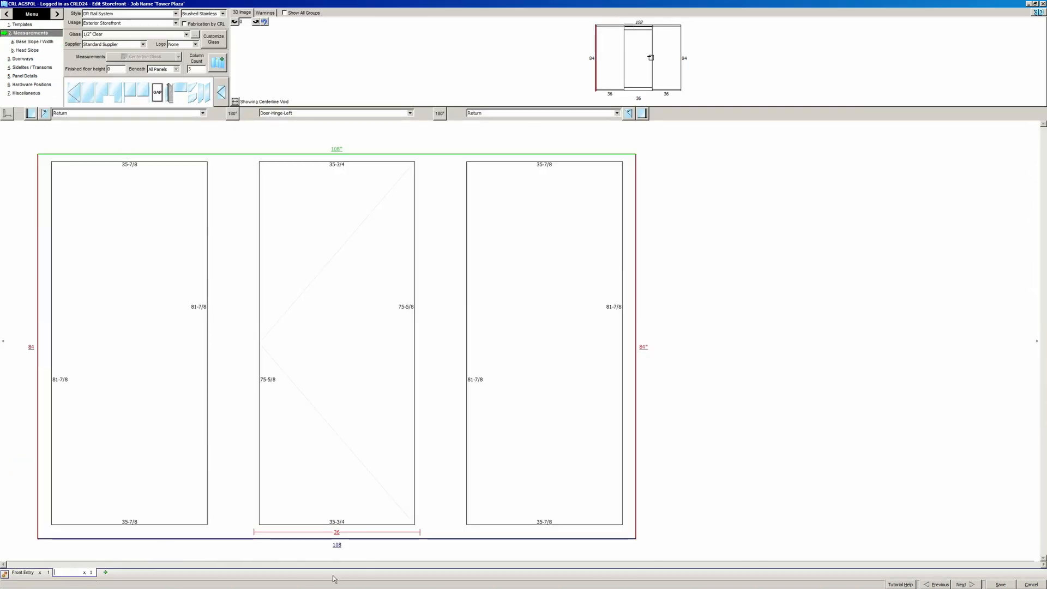
text(Offices)
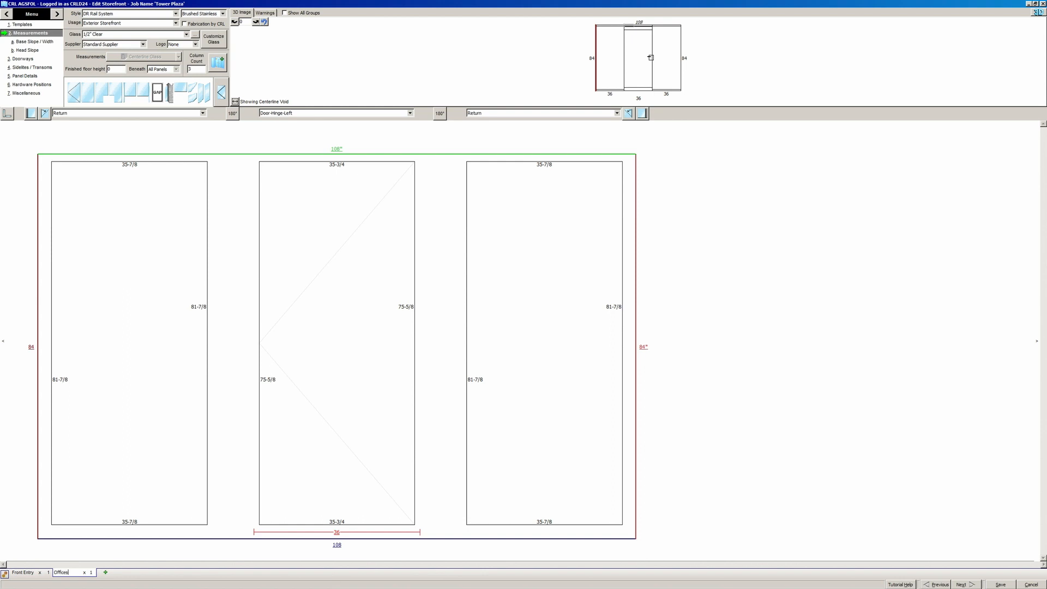
key(Tab)
text(10)
key(Tab)
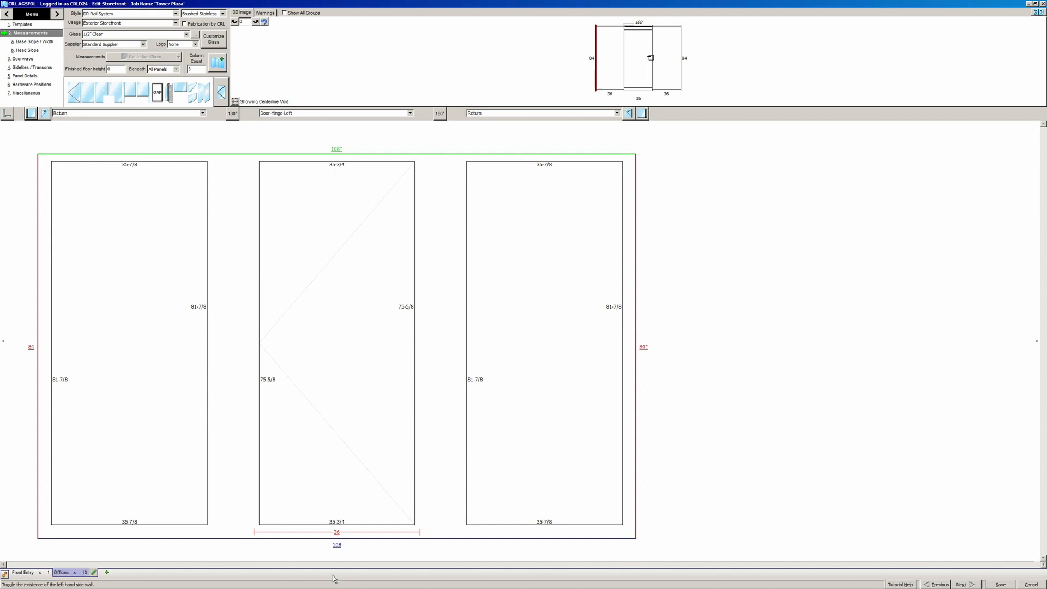
Review the updated hardware list, then save and close the storefront.
click(27, 93)
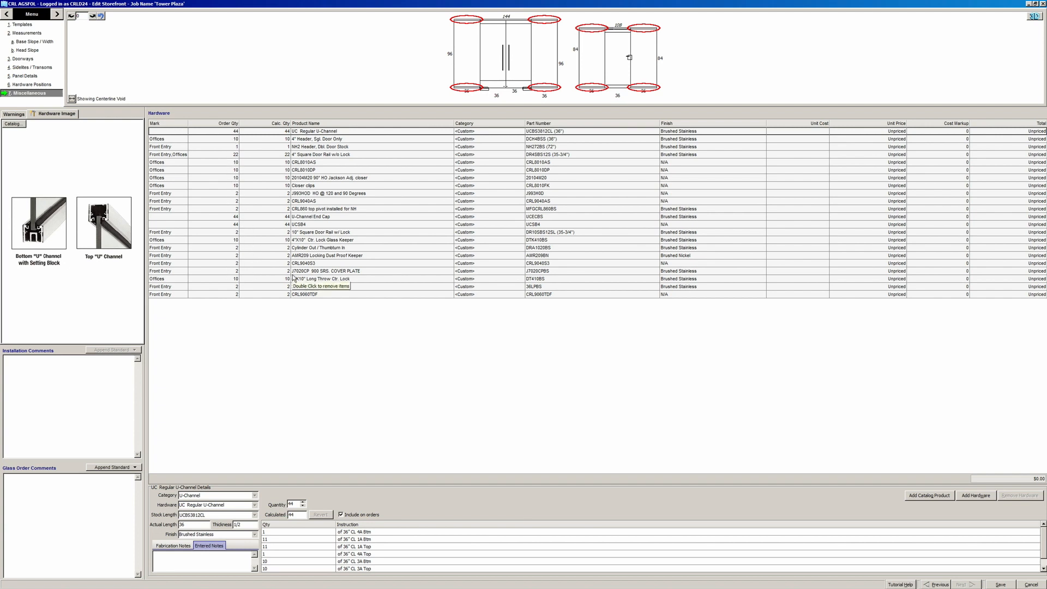
click(1004, 585)
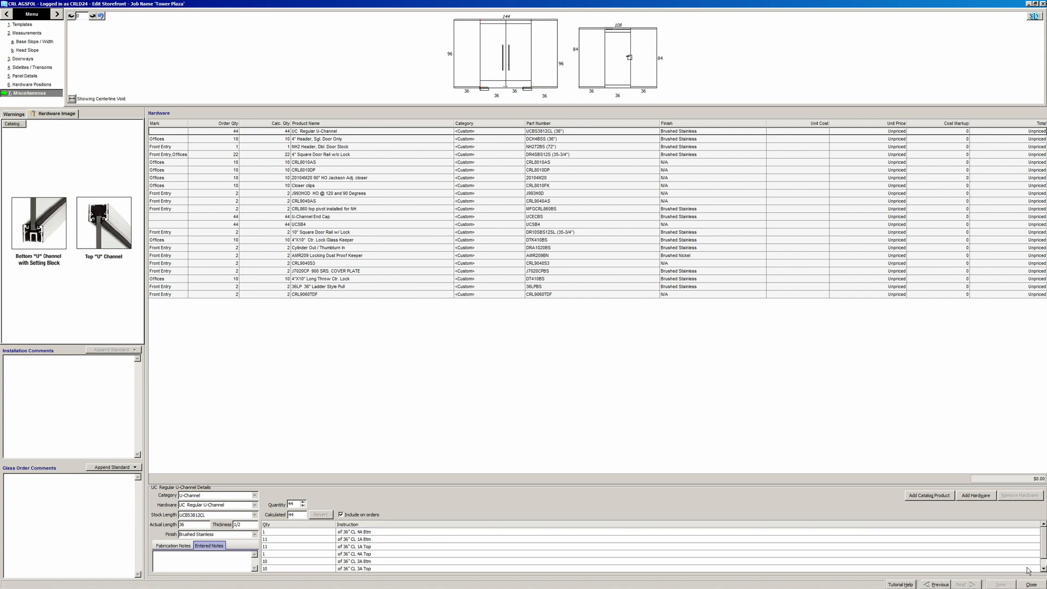
click(1031, 585)
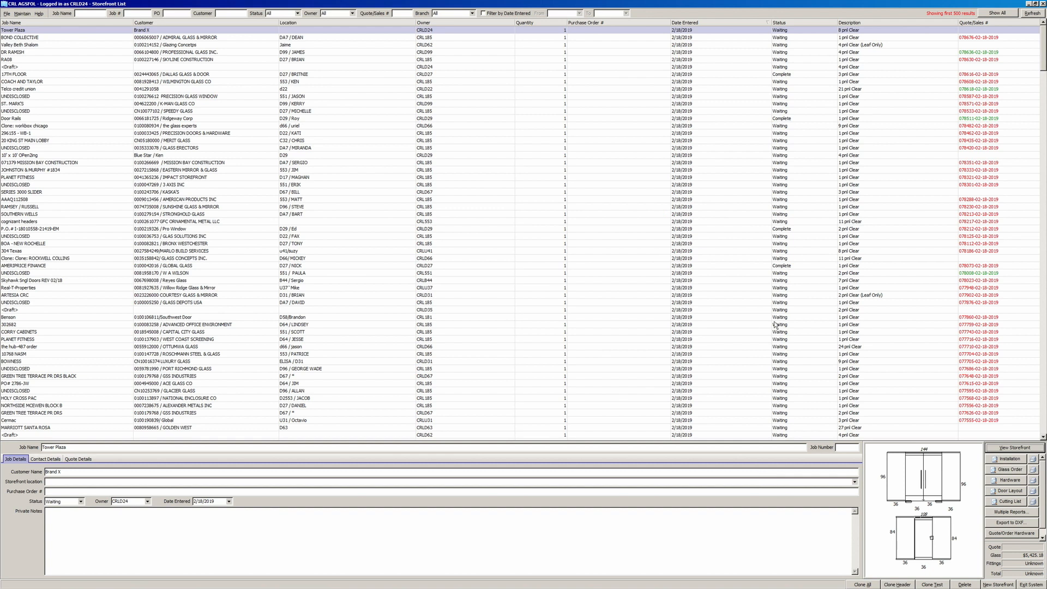
View the Tower Plaza hardware quote/order and close it, then preview the glass order report.
click(1006, 536)
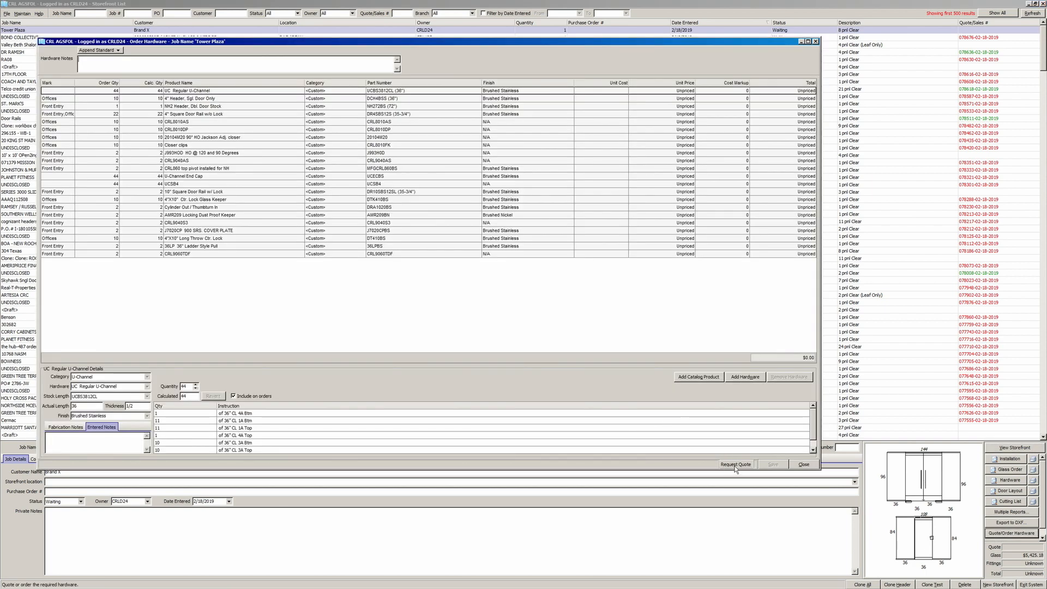
click(805, 467)
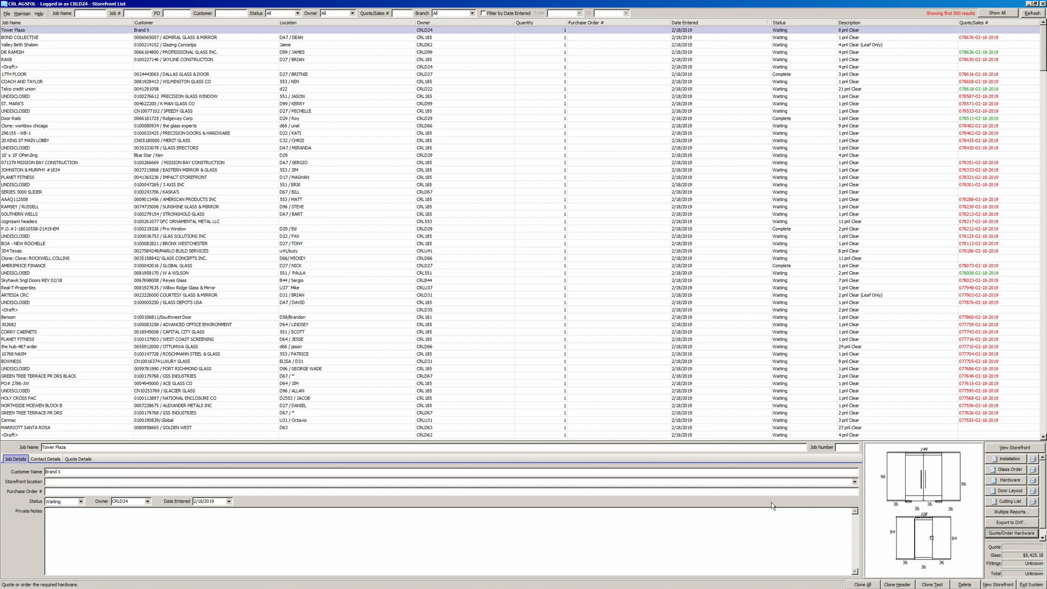
click(1034, 470)
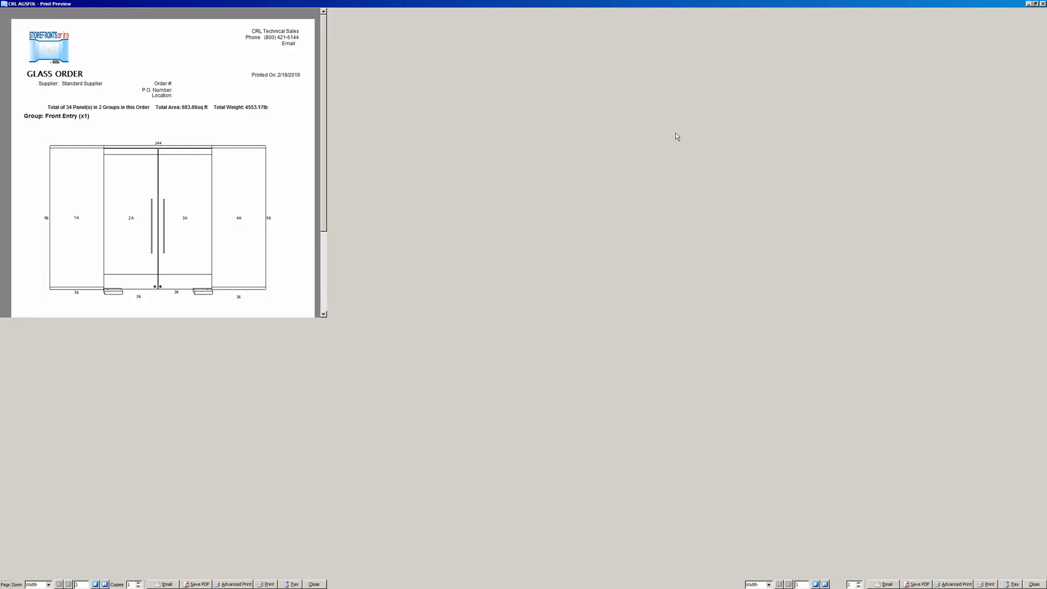
Review pages 1 to 5 of the glass order report, covering the Front Entry panel drawings and the Offices summary, then close the preview.
click(674, 134)
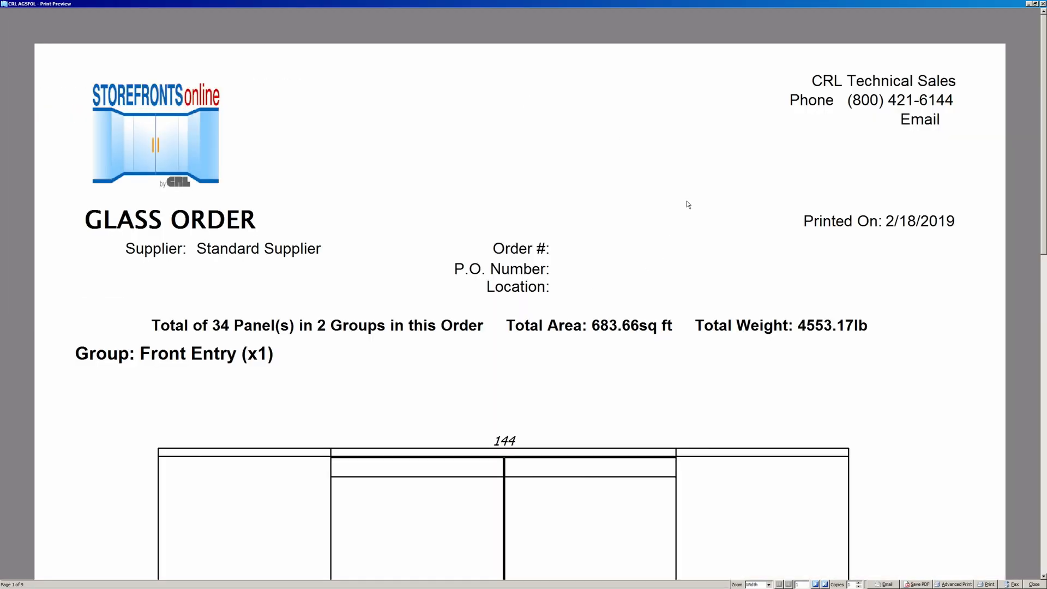
scroll(689, 204, down, 10)
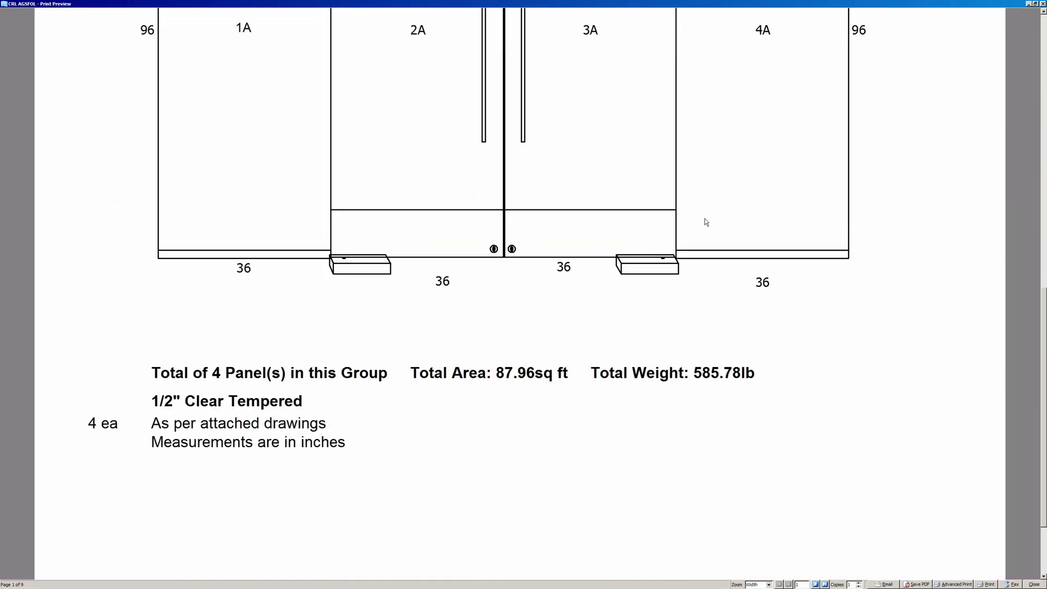
scroll(706, 222, down, 2)
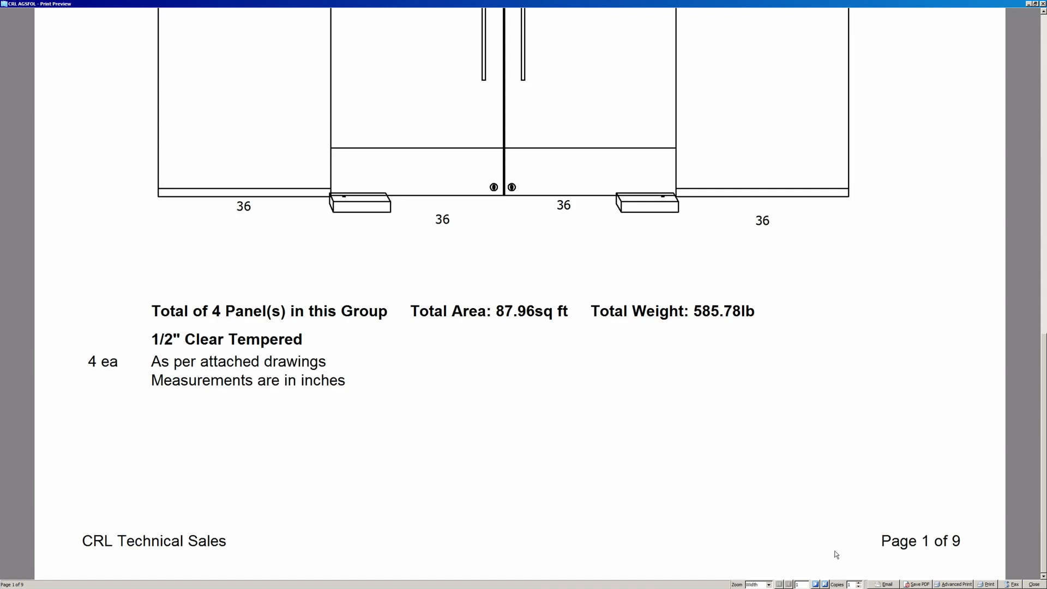
click(816, 584)
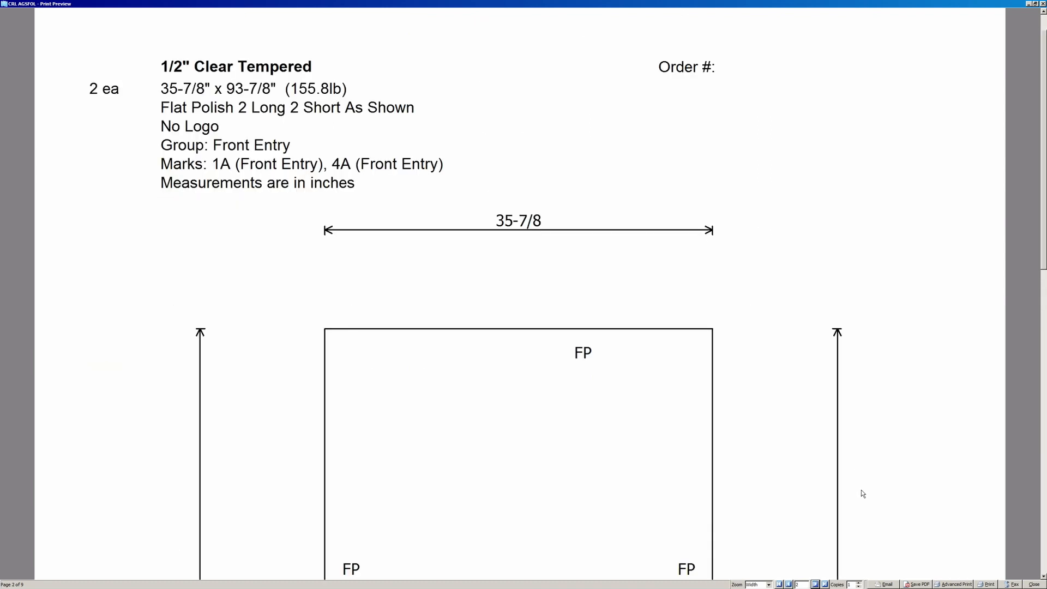
scroll(863, 494, down, 15)
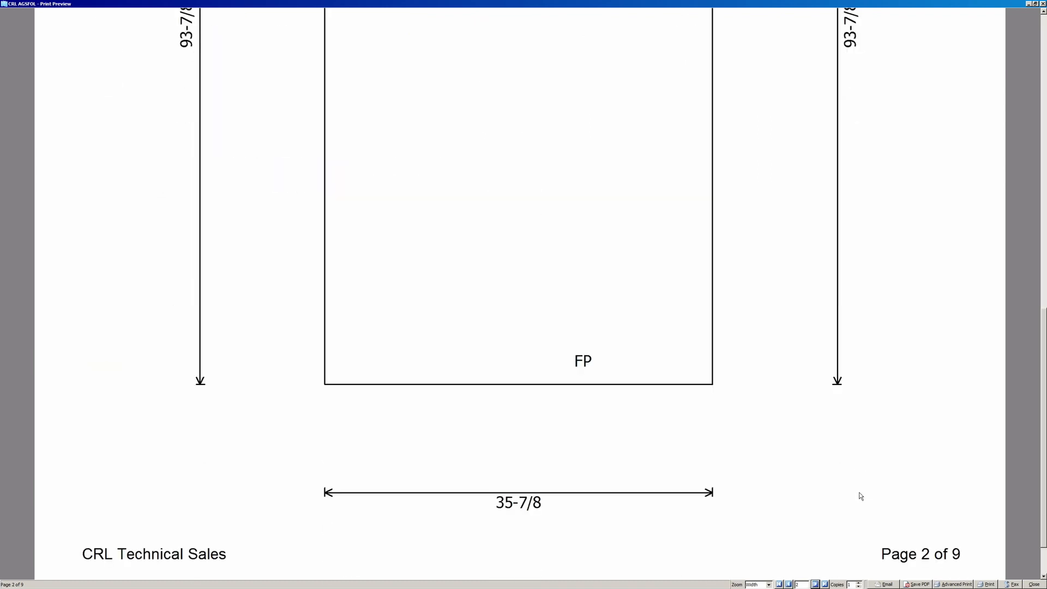
click(815, 584)
scroll(812, 523, down, 6)
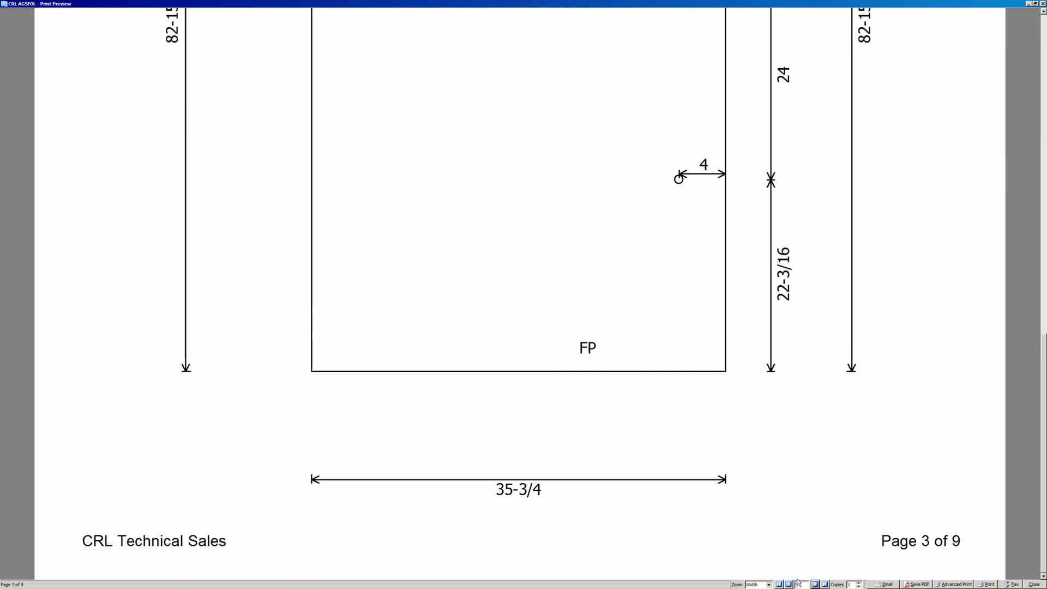
click(814, 585)
scroll(829, 518, down, 10)
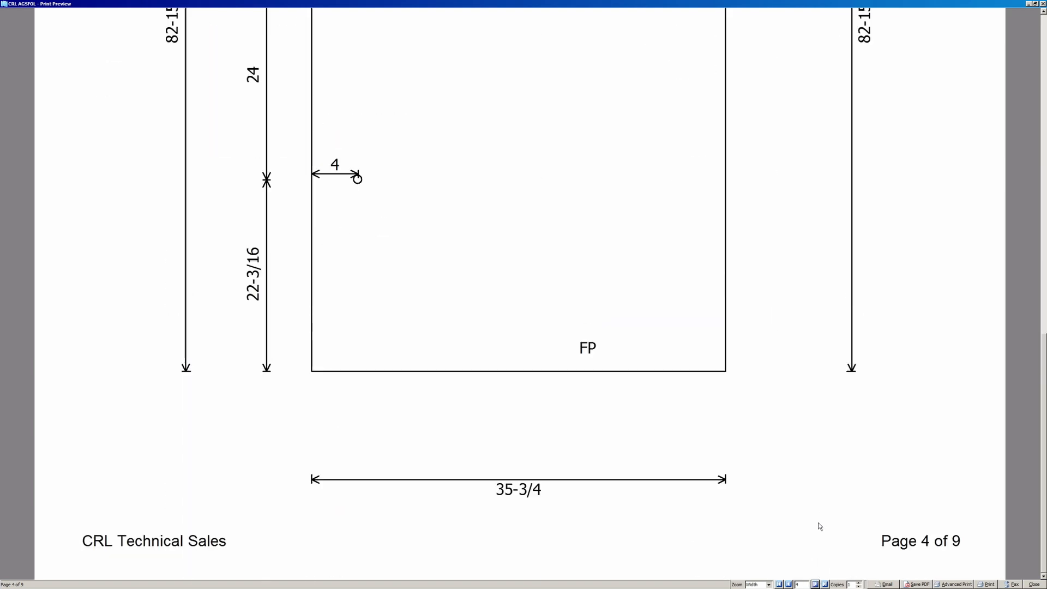
click(816, 585)
scroll(851, 535, down, 5)
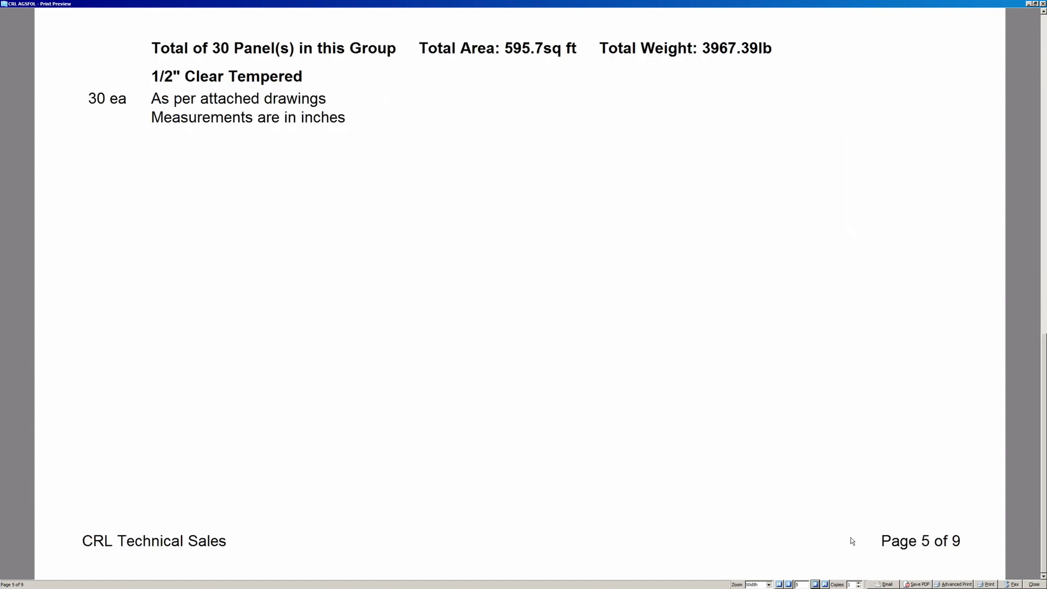
click(1033, 584)
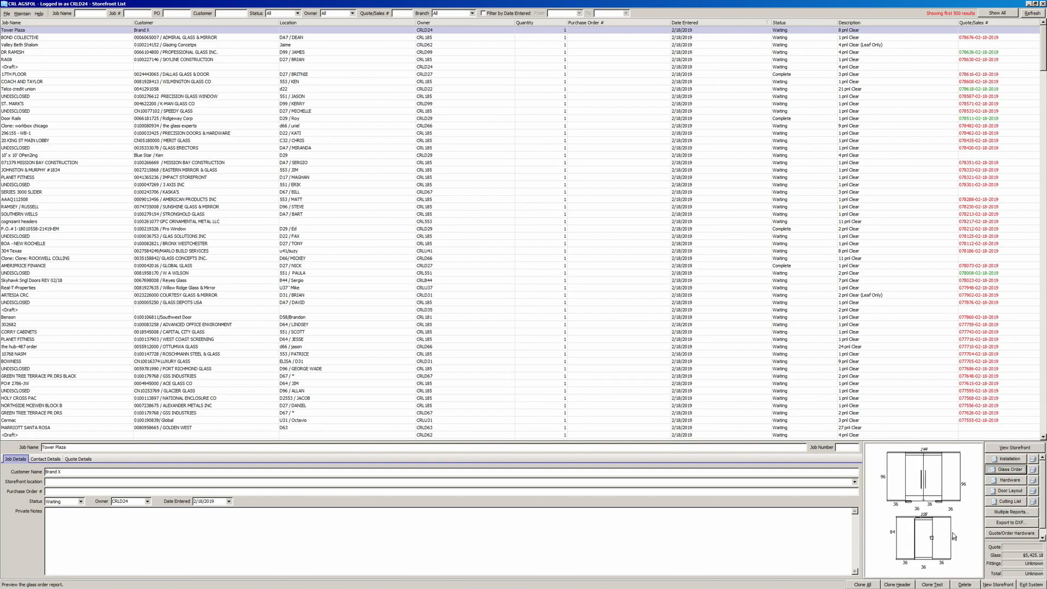
Preview the Tower Plaza hardware order report, look through its first page and close it.
click(1008, 480)
scroll(847, 450, down, 8)
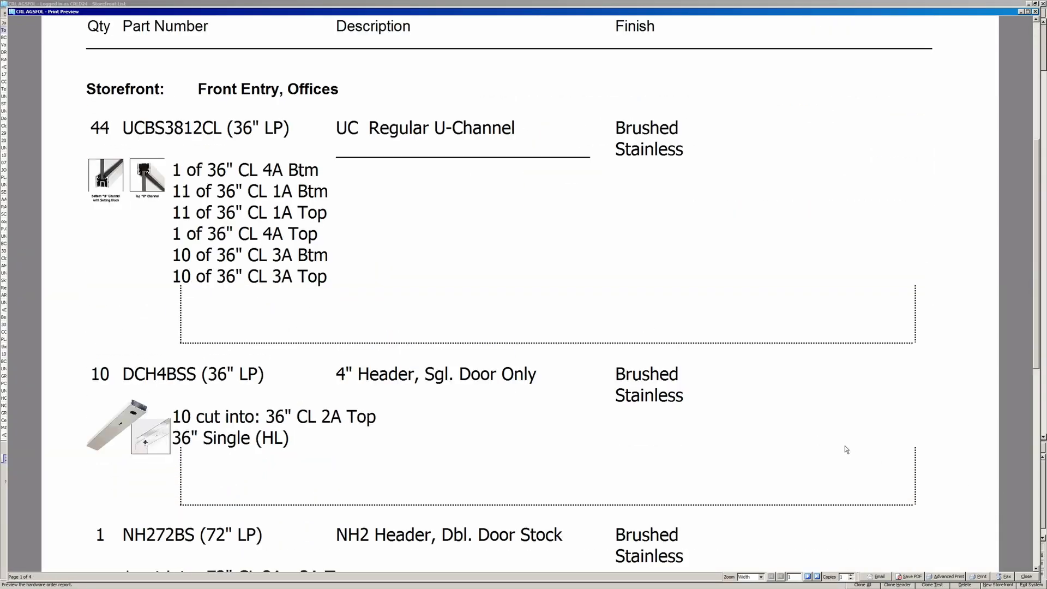
scroll(847, 450, up, 3)
click(1034, 577)
Preview the door layout report, examine the Front Entry panel 2A drawing and close the report.
click(1010, 492)
scroll(829, 395, down, 10)
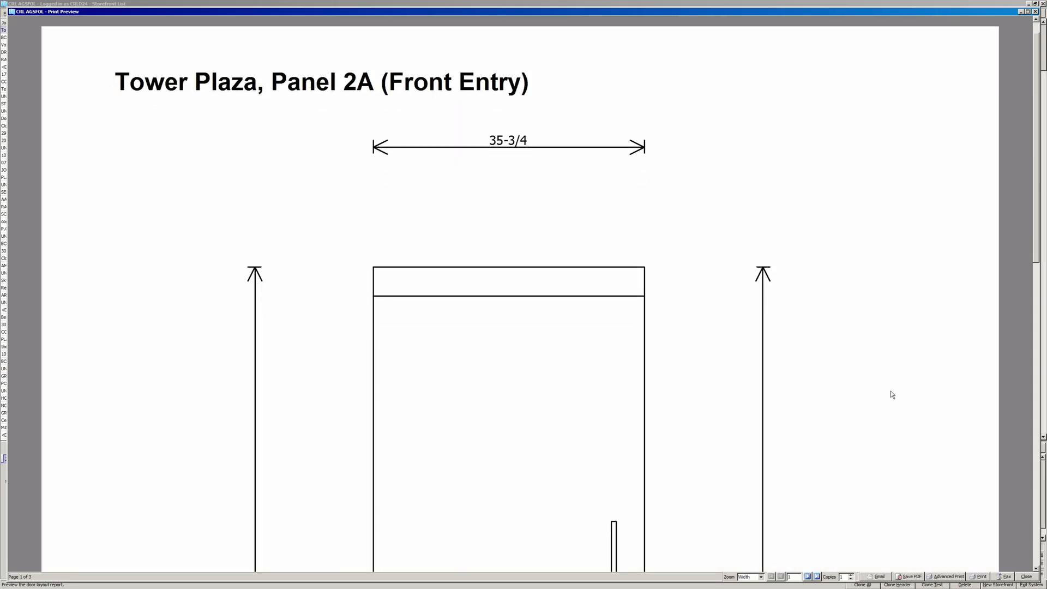
scroll(894, 395, down, 3)
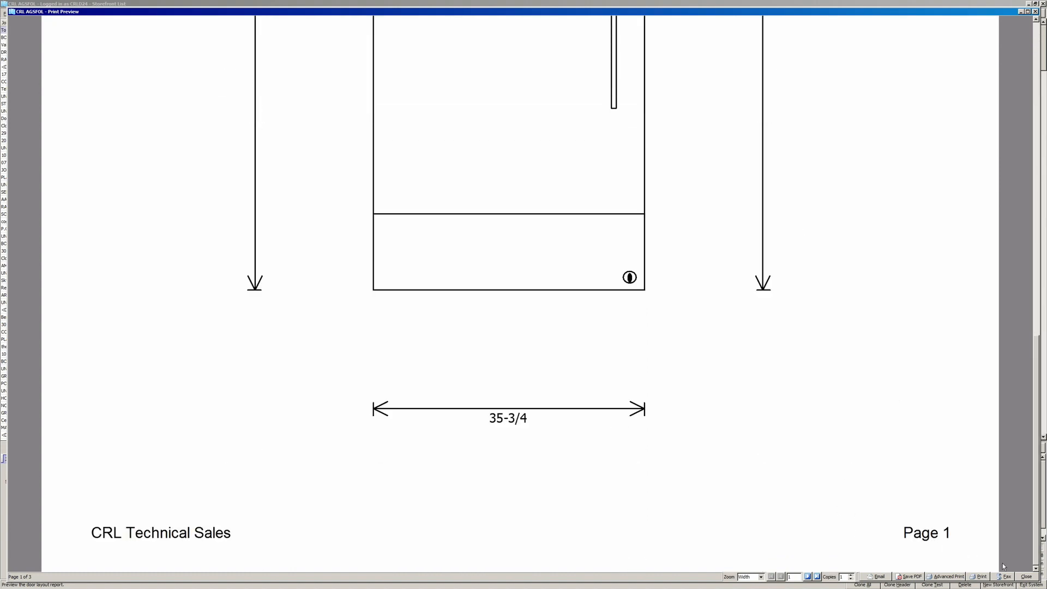
click(1026, 577)
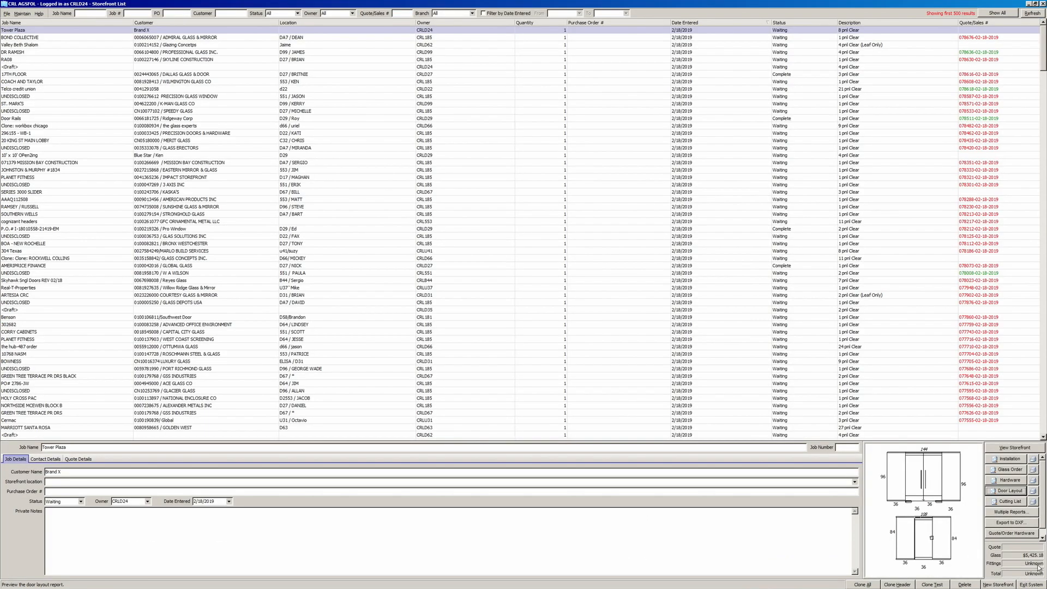
Preview the cutting list report, examine the Front Entry elevation and plan view, then close it.
click(1006, 502)
scroll(932, 413, down, 3)
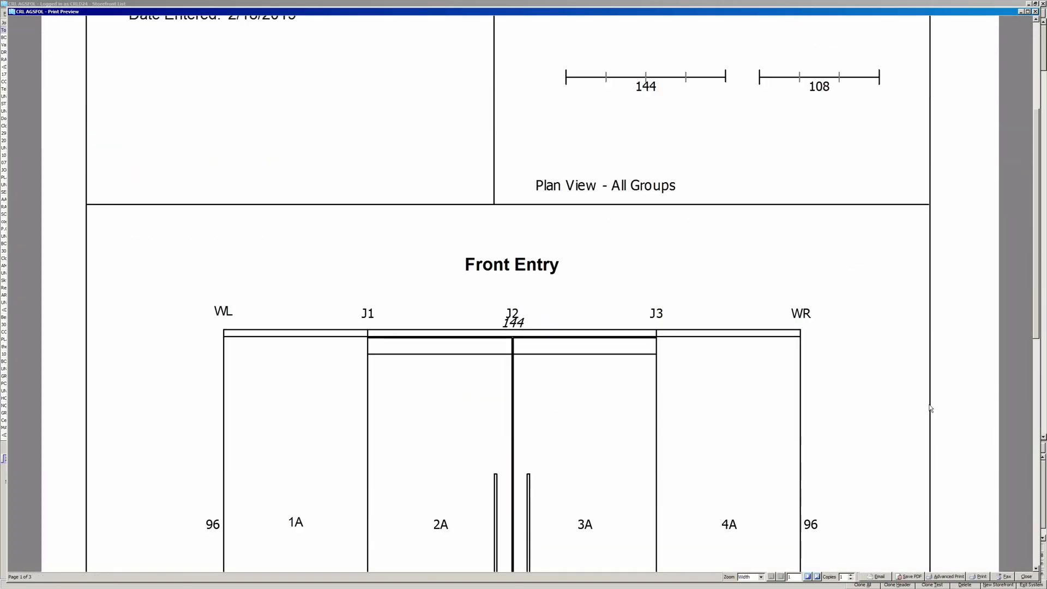
scroll(933, 413, down, 3)
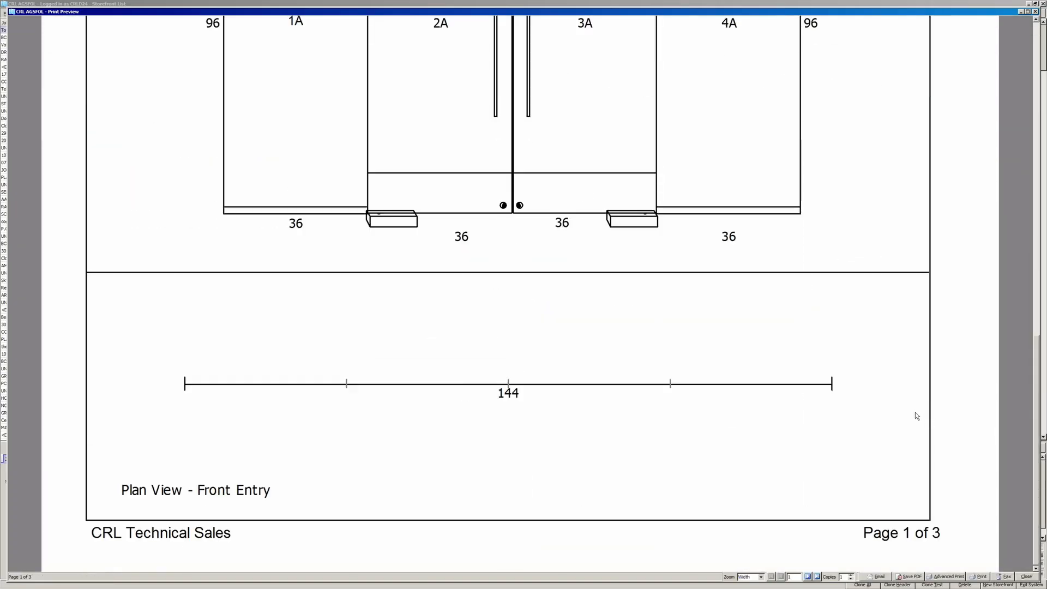
scroll(935, 427, up, 2)
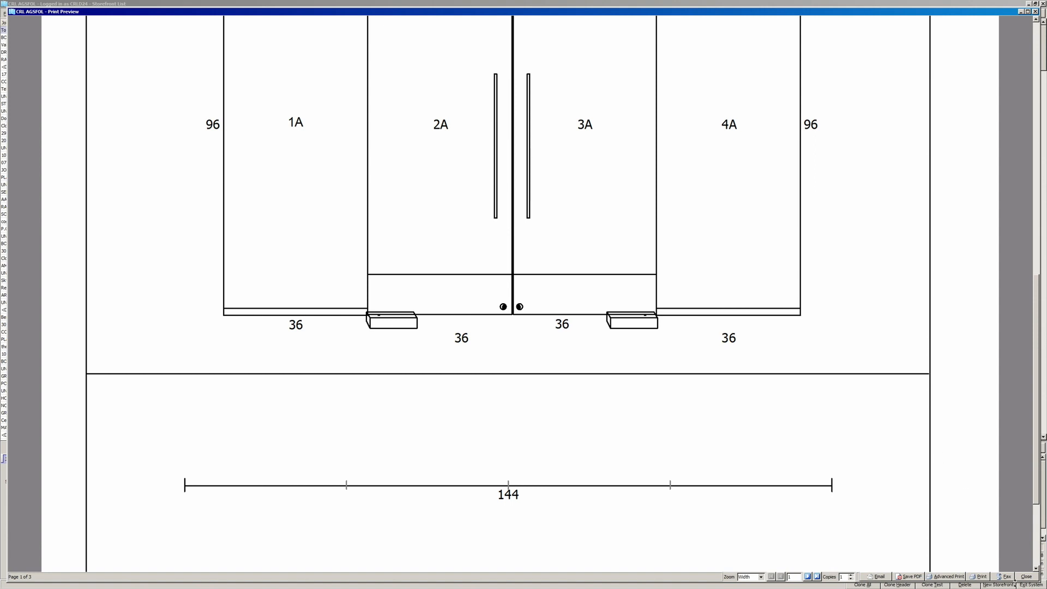
click(1025, 578)
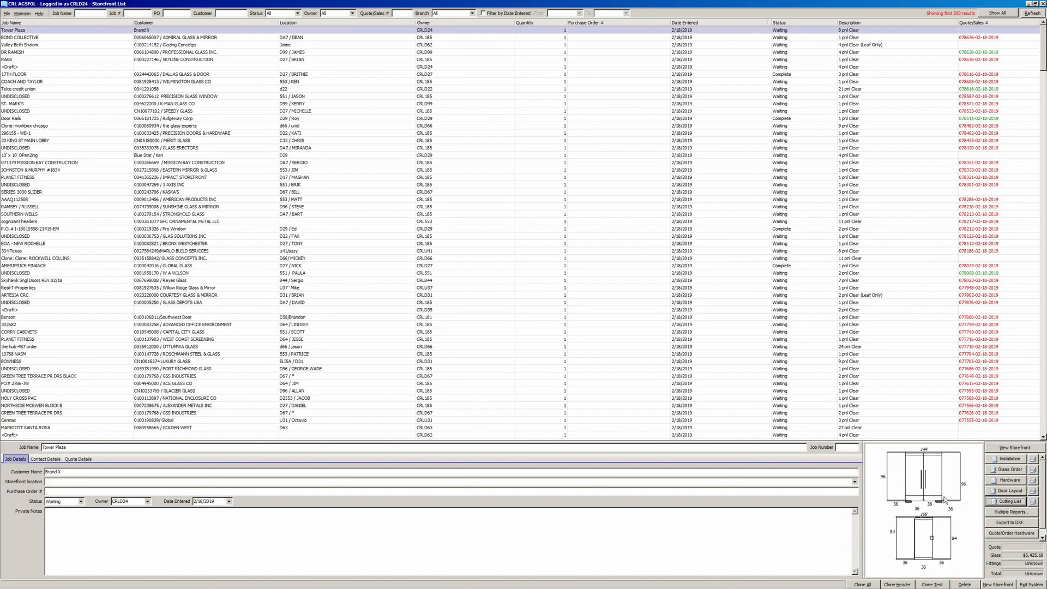
Reopen the Tower Plaza storefront to view the Front Entry doorway settings and close it, then check and close the hardware quote/order.
click(1016, 448)
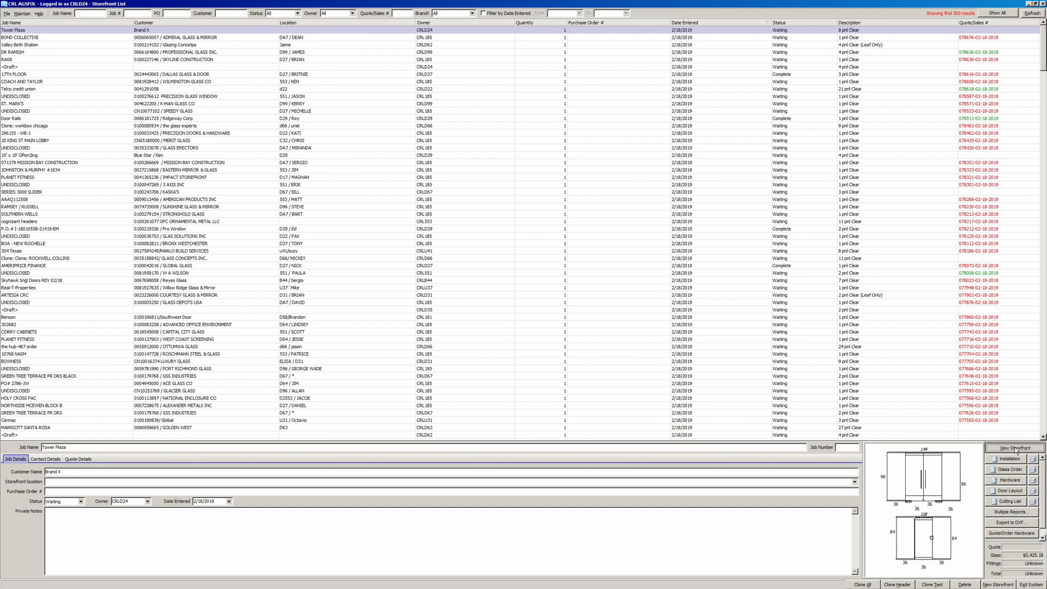
right_click(1016, 457)
click(882, 441)
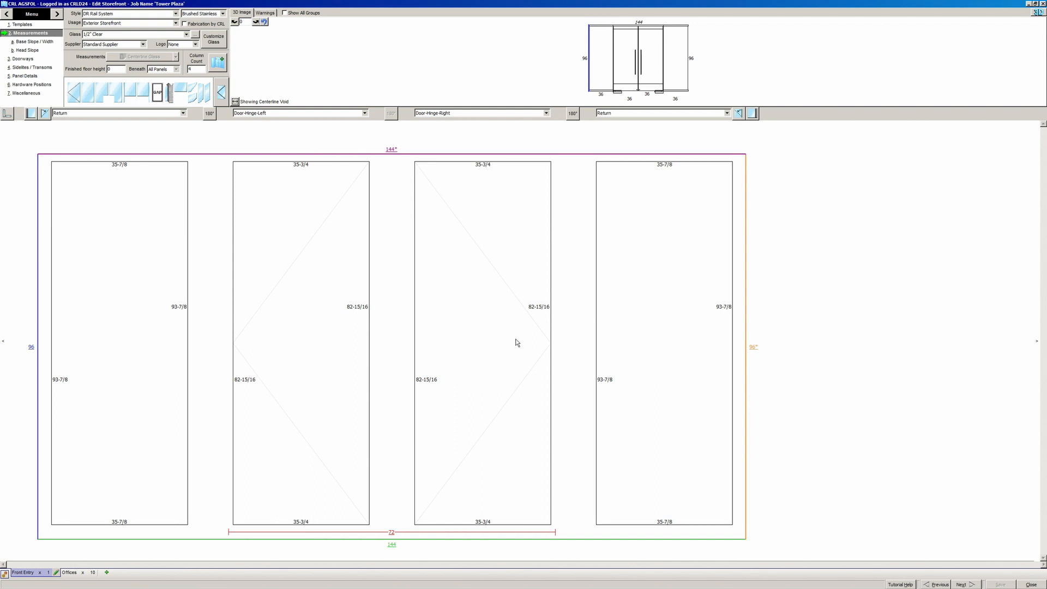
click(23, 59)
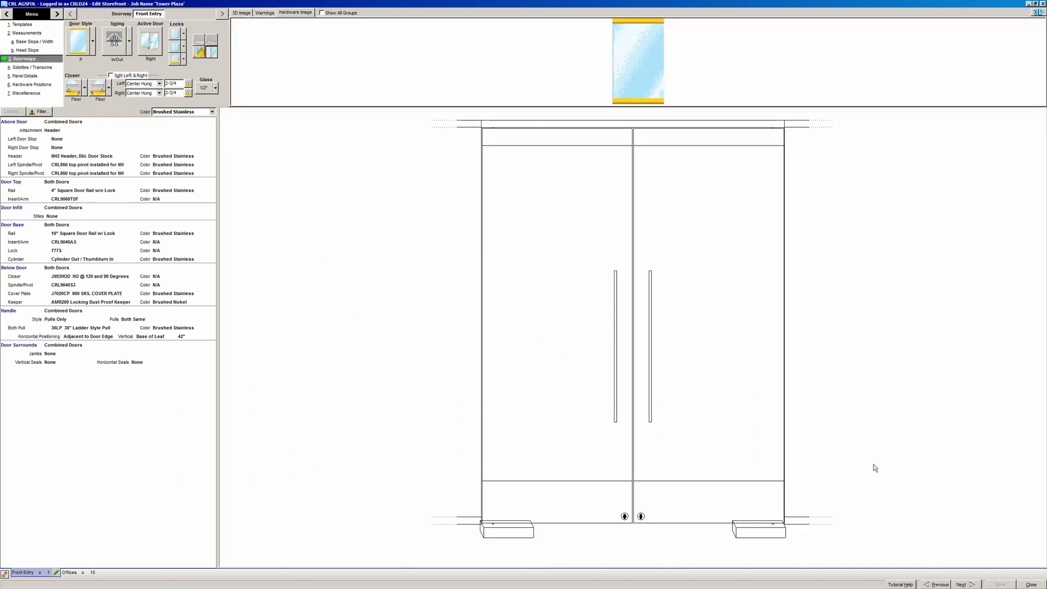
click(1032, 584)
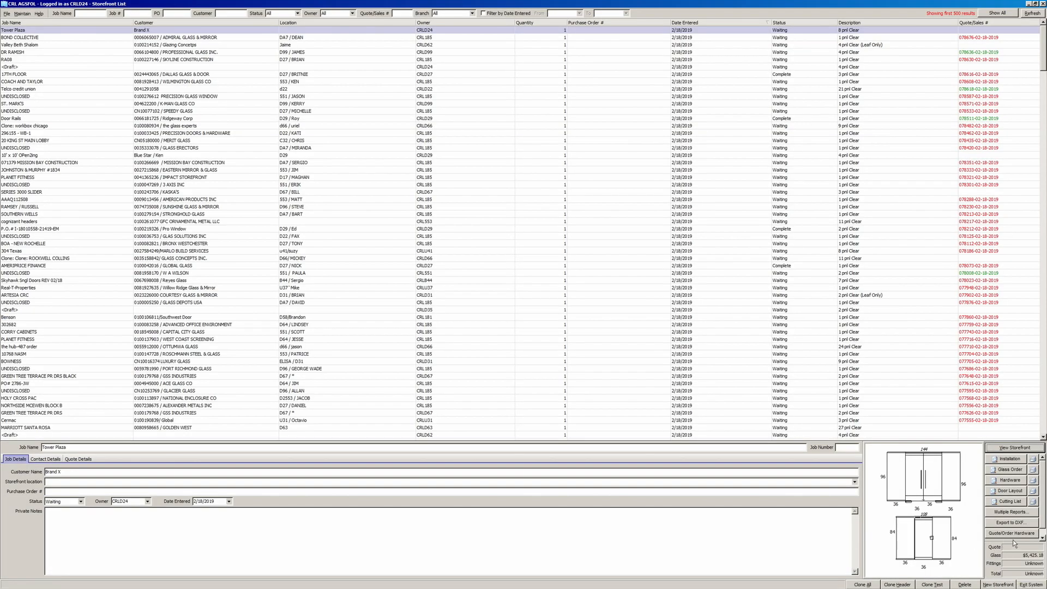
click(1010, 533)
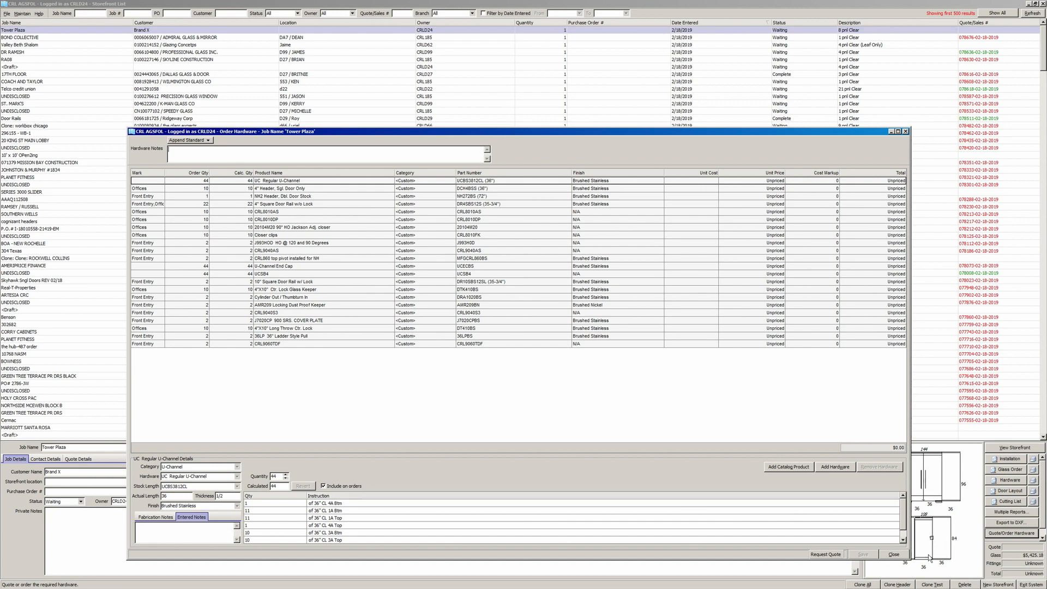
click(897, 555)
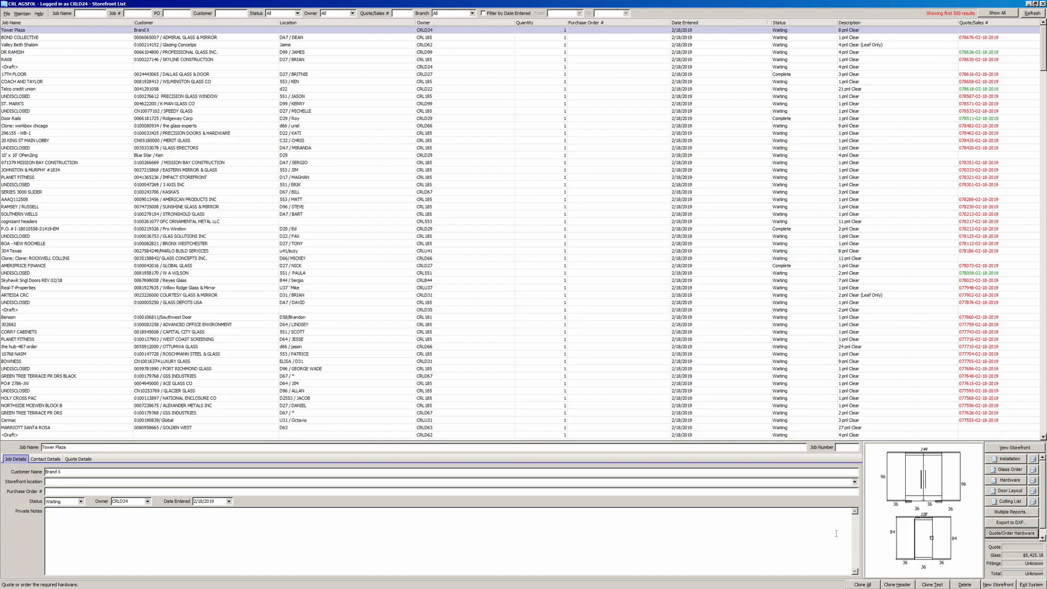